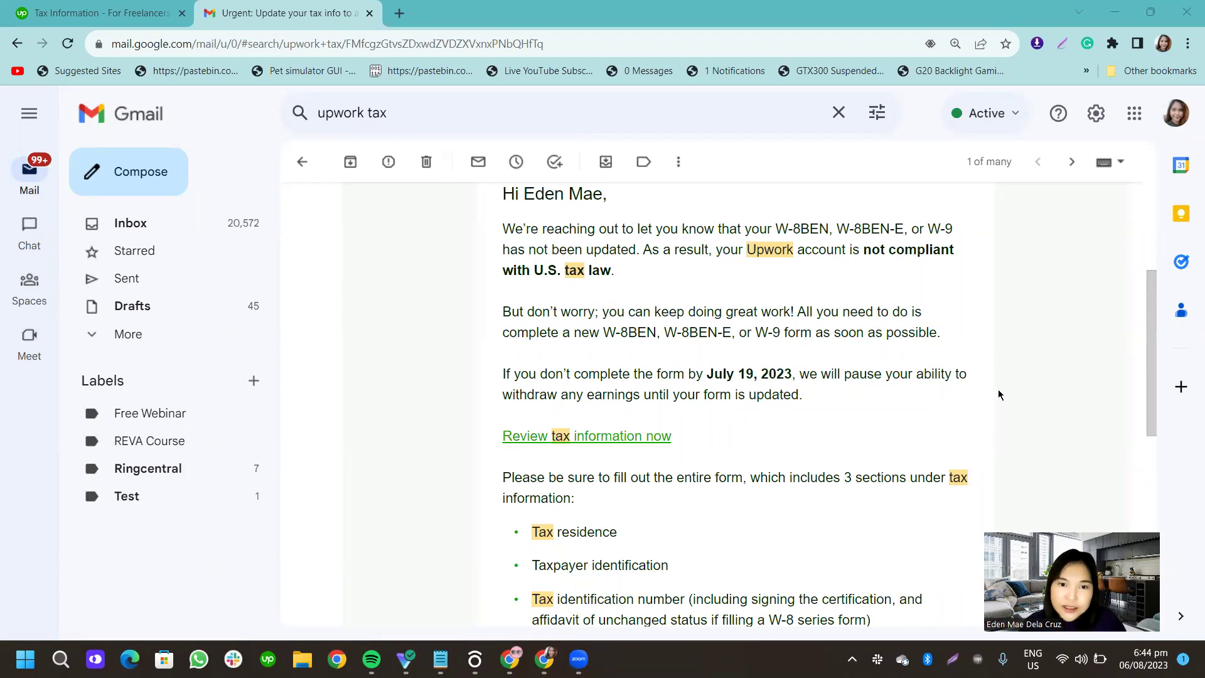
- Highlight the account non-compliance line and the phrase 'U.S. tax law' in the Upwork tax email
{"action": "scroll", "coordinate": [994, 432], "scroll_direction": "up", "scroll_amount": 1}
{"action": "scroll", "coordinate": [994, 432], "scroll_direction": "down", "scroll_amount": 1}
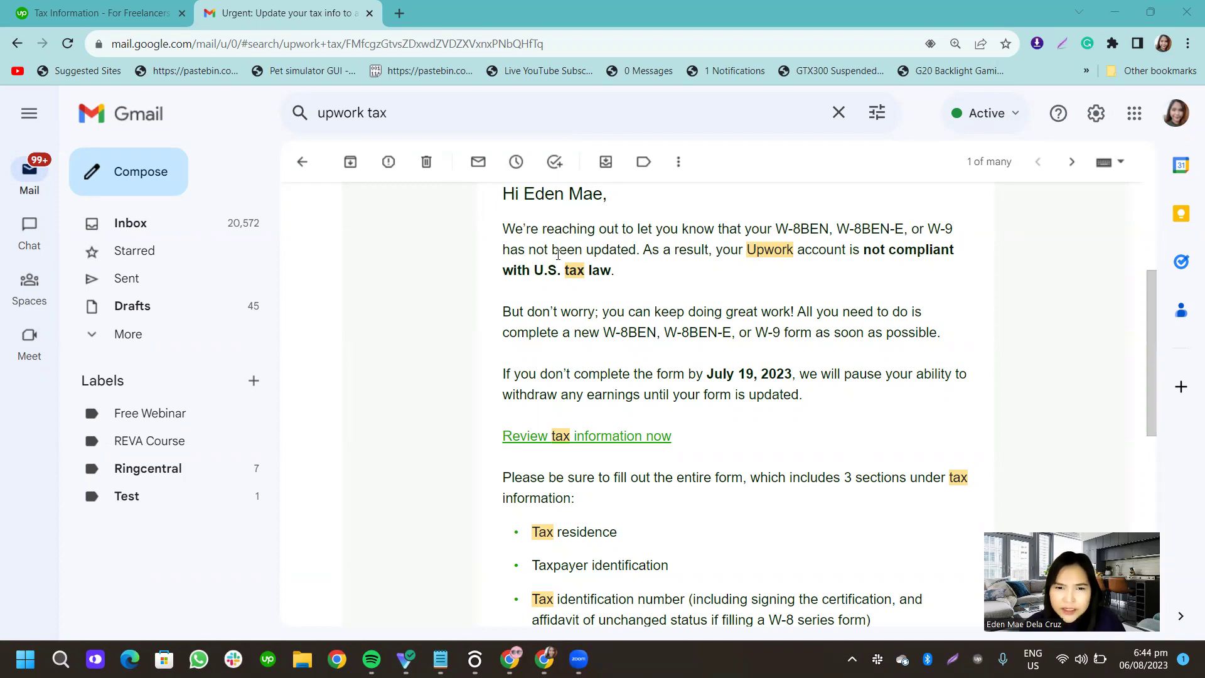
{"action": "left_click_drag", "start_coordinate": [643, 251], "coordinate": [723, 246]}
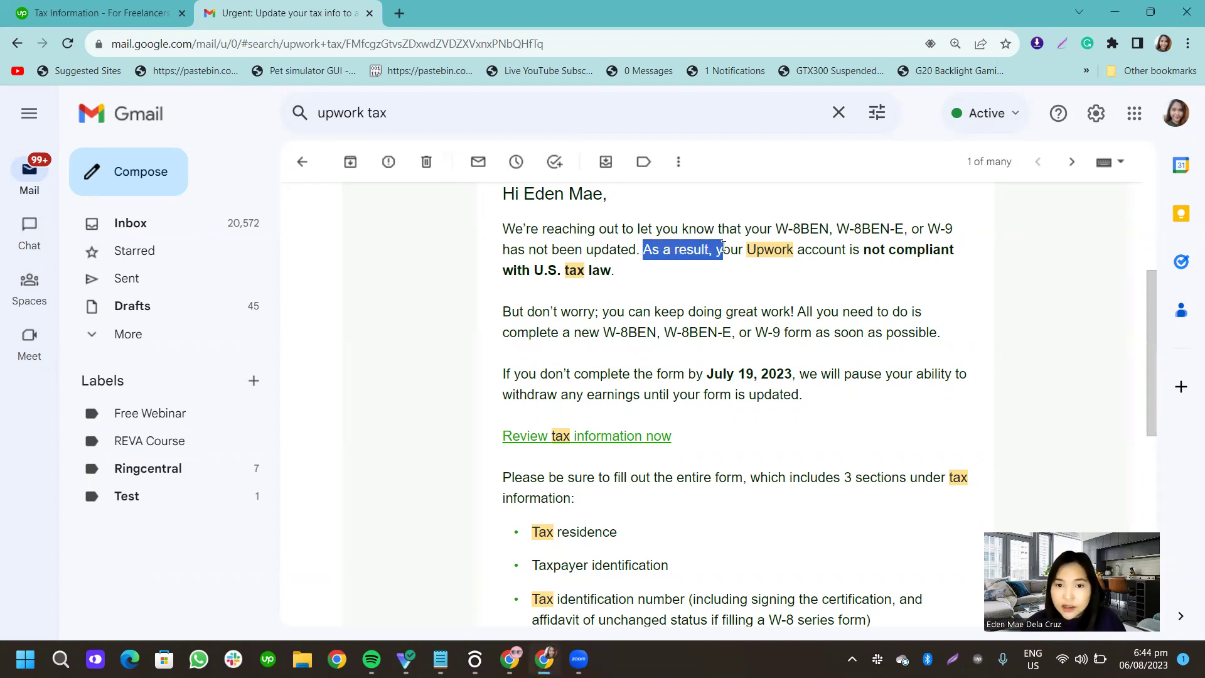
{"action": "left_click", "coordinate": [824, 271]}
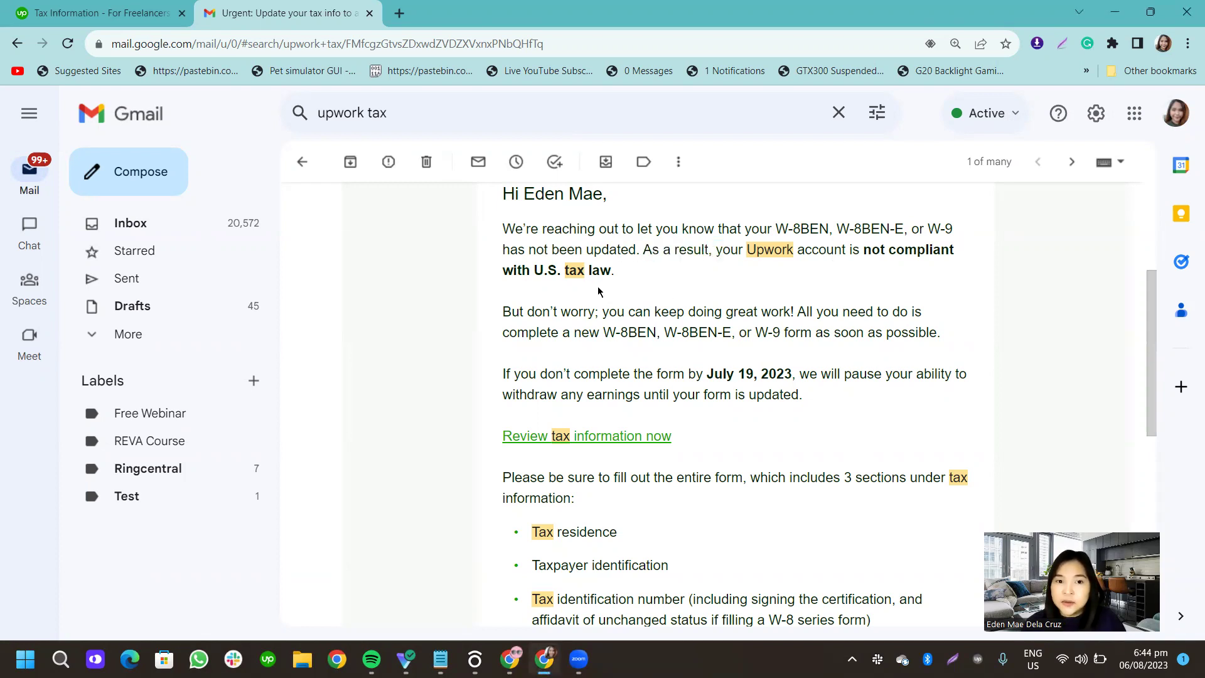
{"action": "left_click_drag", "start_coordinate": [614, 270], "coordinate": [532, 270]}
{"action": "left_click", "coordinate": [883, 251]}
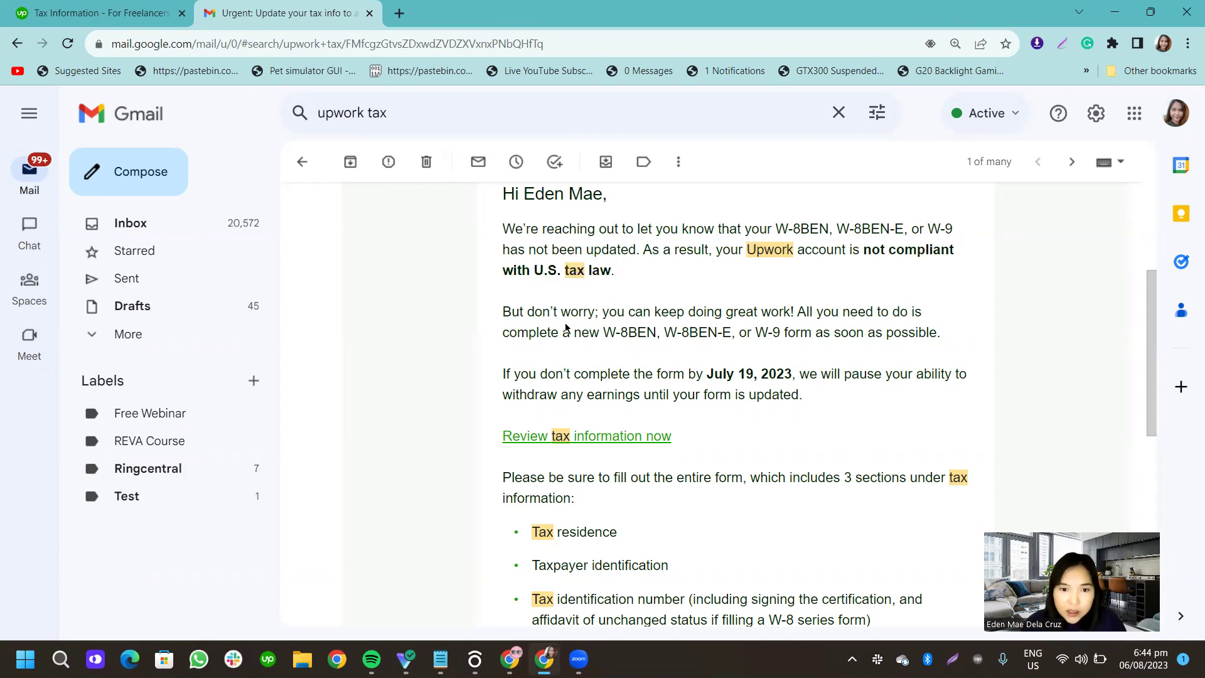
- Read further down the email and highlight the July 19, 2023 deadline
{"action": "scroll", "coordinate": [619, 287], "scroll_direction": "down", "scroll_amount": 1}
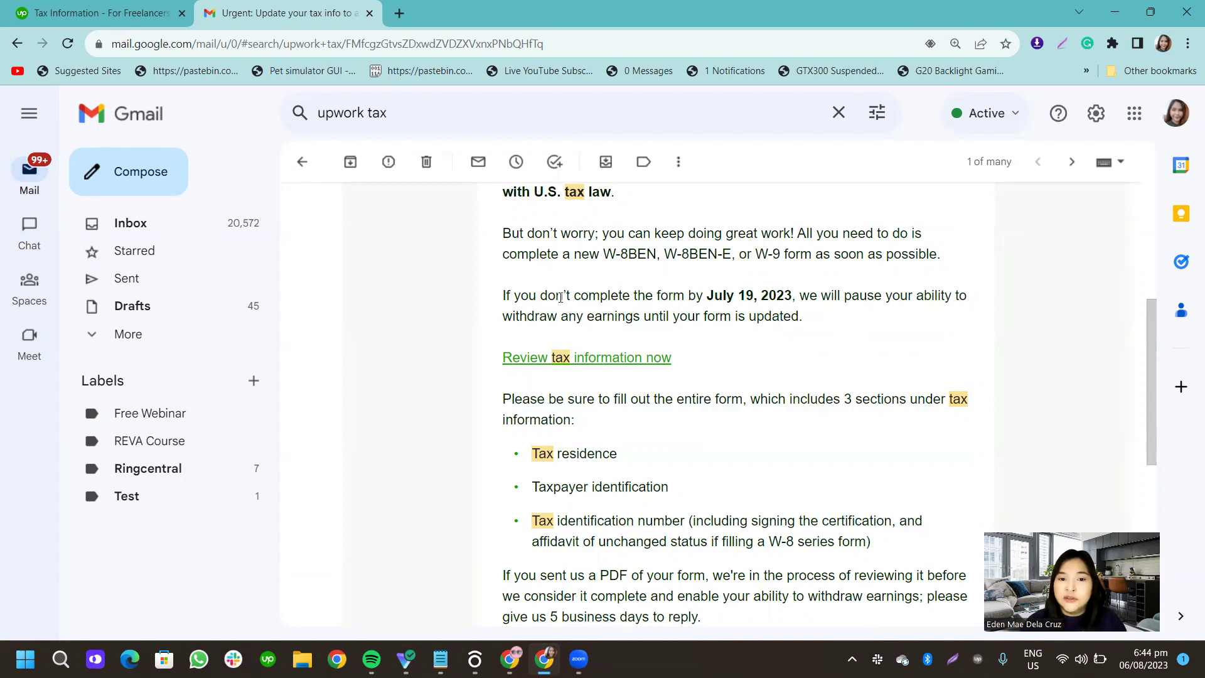
{"action": "left_click_drag", "start_coordinate": [745, 296], "coordinate": [773, 297]}
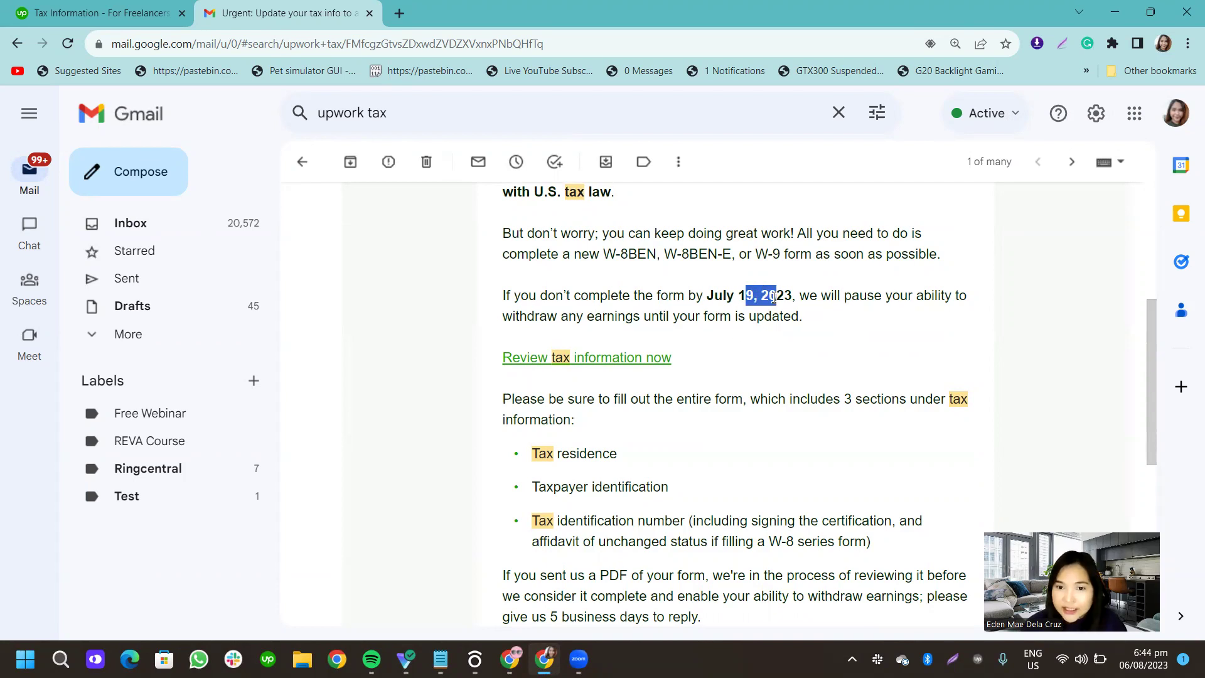
{"action": "left_click", "coordinate": [838, 309]}
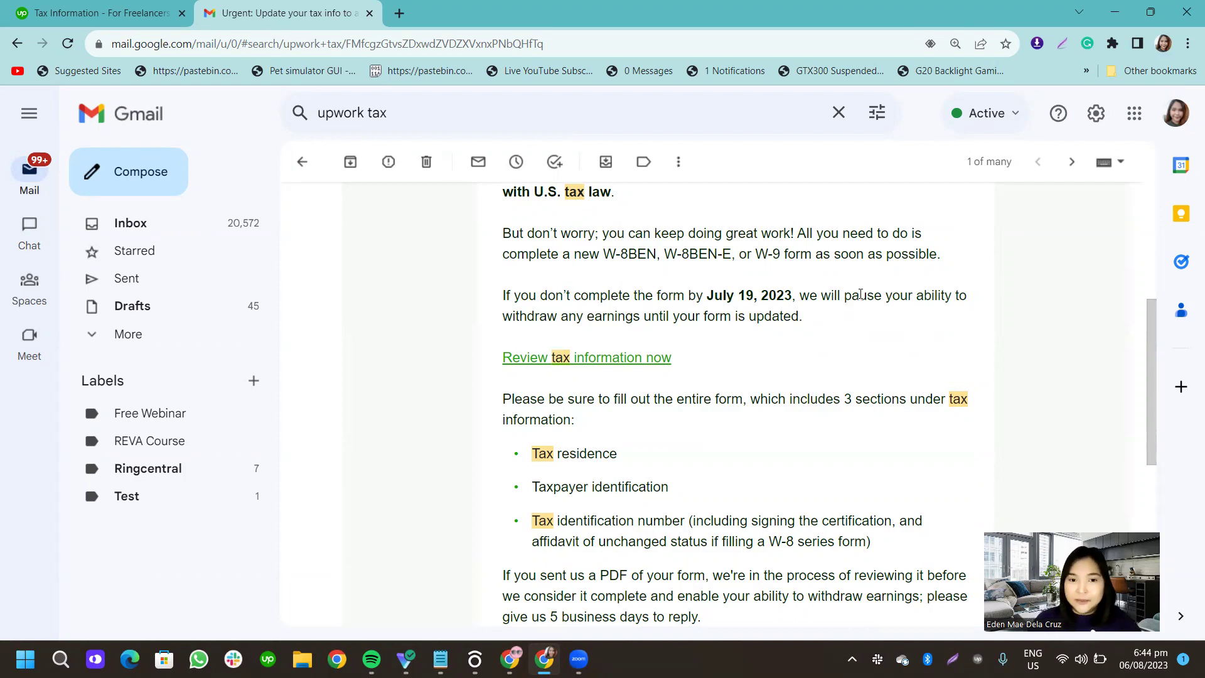
{"action": "scroll", "coordinate": [834, 357], "scroll_direction": "down", "scroll_amount": 1}
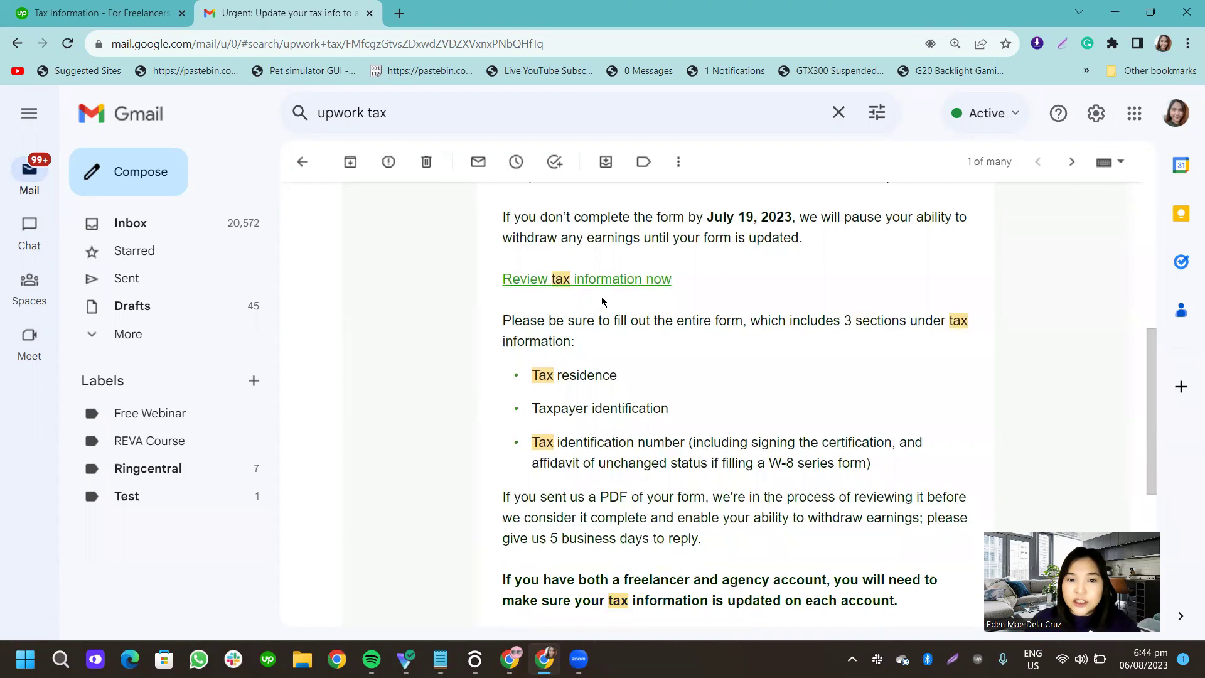
{"action": "left_click", "coordinate": [569, 280]}
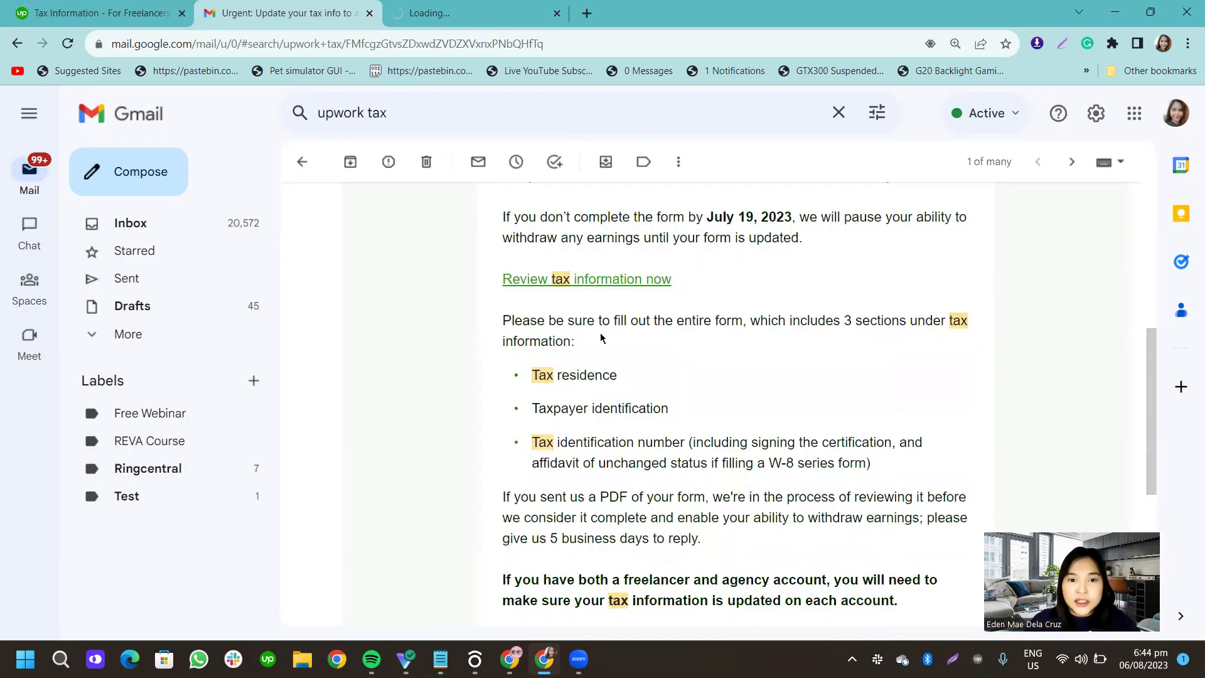
{"action": "scroll", "coordinate": [534, 379], "scroll_direction": "down", "scroll_amount": 1}
{"action": "left_click_drag", "start_coordinate": [532, 296], "coordinate": [618, 296]}
{"action": "left_click_drag", "start_coordinate": [546, 331], "coordinate": [660, 332]}
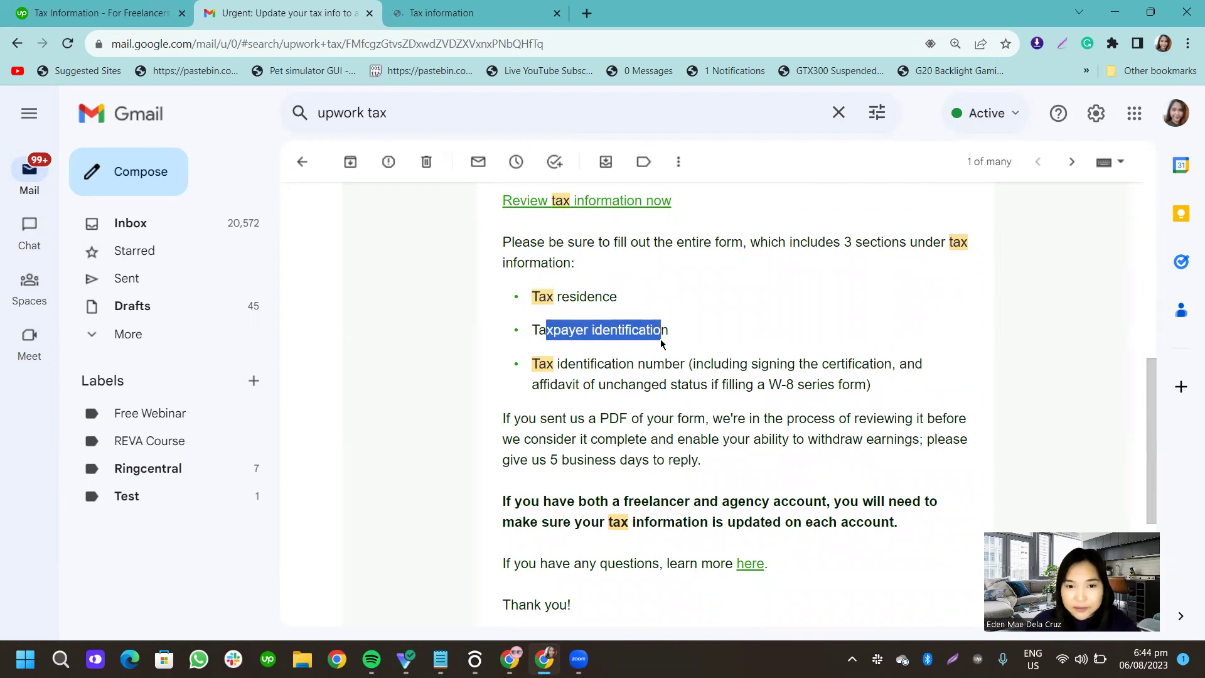
{"action": "left_click_drag", "start_coordinate": [532, 366], "coordinate": [685, 366]}
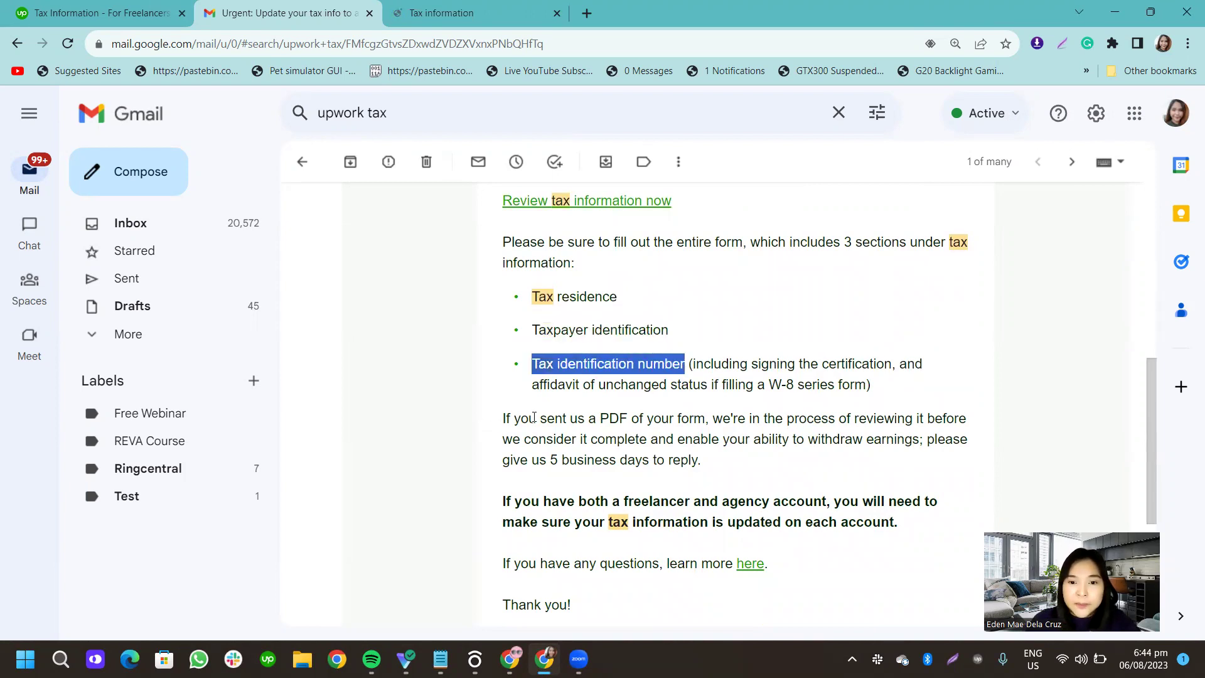
{"action": "left_click_drag", "start_coordinate": [503, 418], "coordinate": [707, 419]}
{"action": "left_click", "coordinate": [707, 419]}
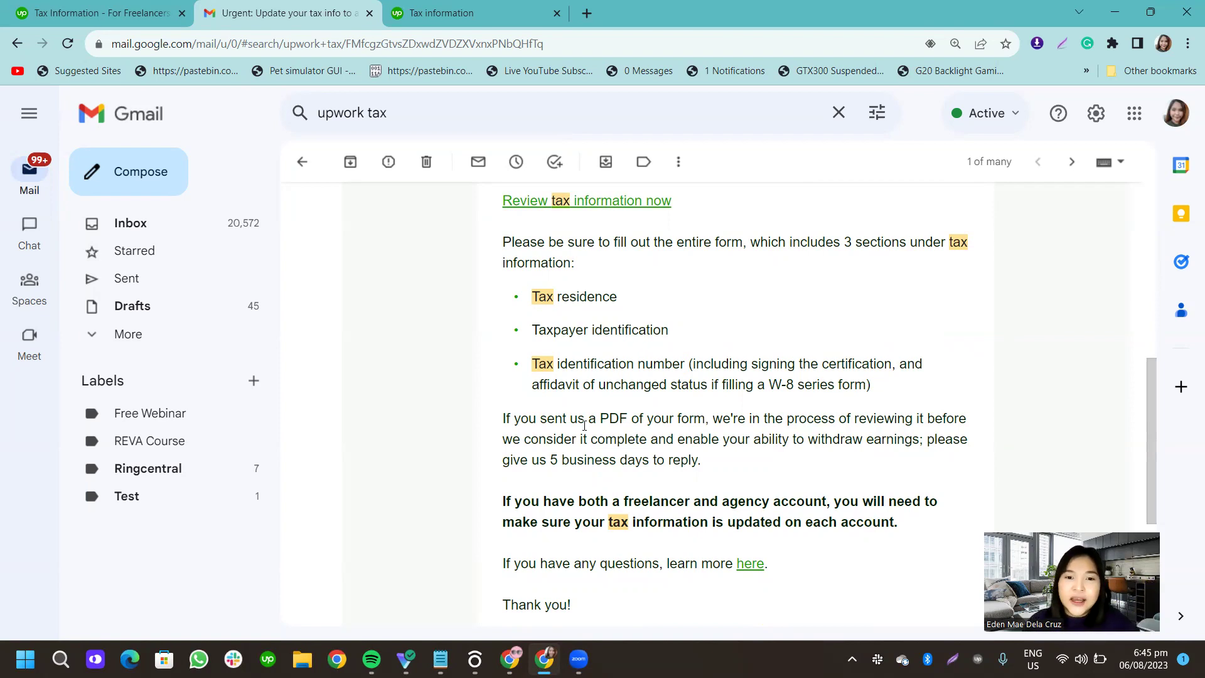
{"action": "scroll", "coordinate": [692, 433], "scroll_direction": "up", "scroll_amount": 3}
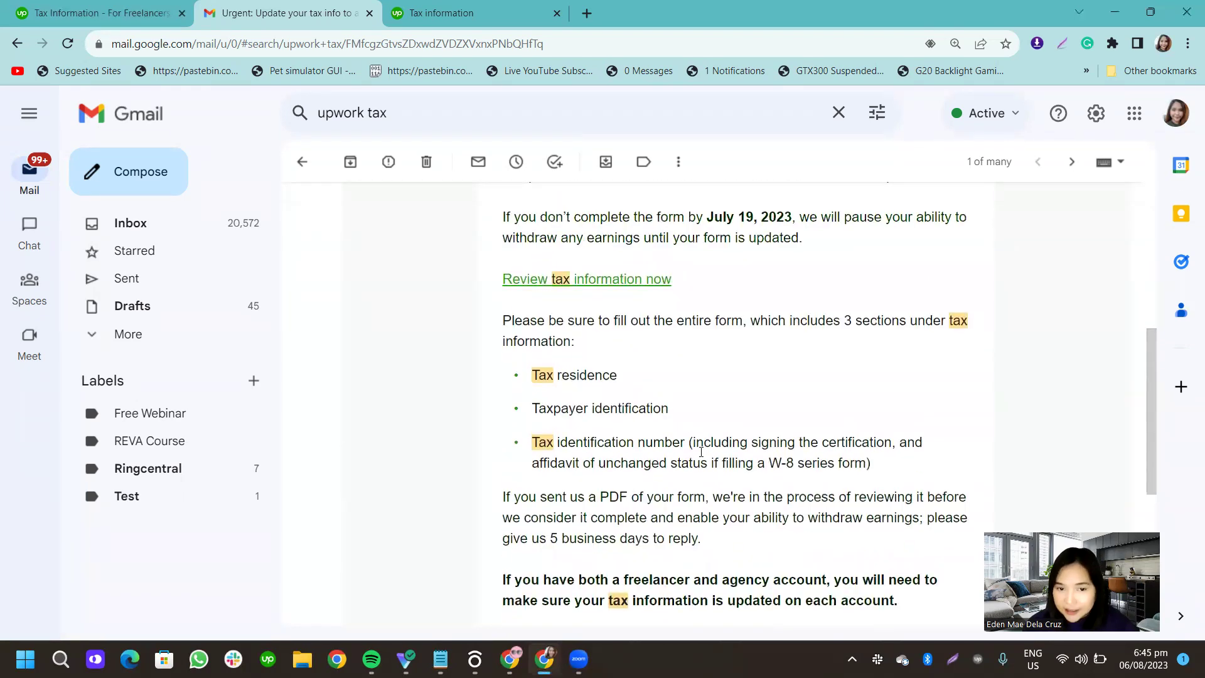
{"action": "scroll", "coordinate": [695, 472], "scroll_direction": "down", "scroll_amount": 4}
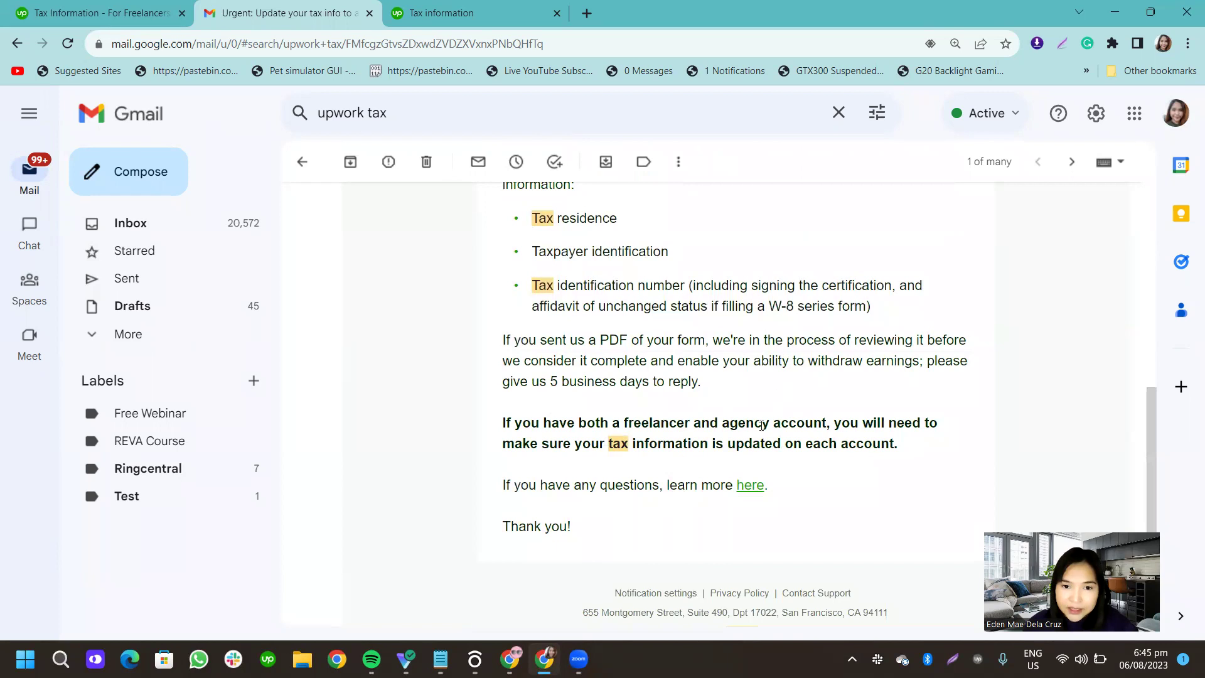
{"action": "scroll", "coordinate": [740, 446], "scroll_direction": "up", "scroll_amount": 1}
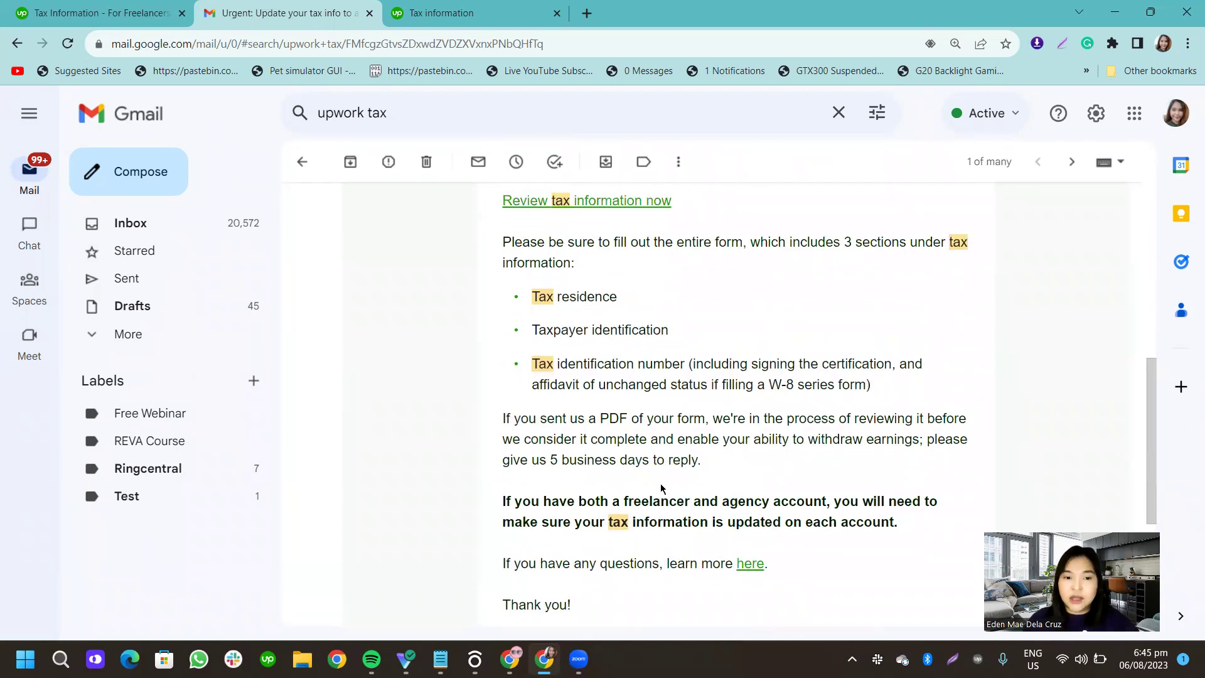
{"action": "scroll", "coordinate": [665, 480], "scroll_direction": "up", "scroll_amount": 5}
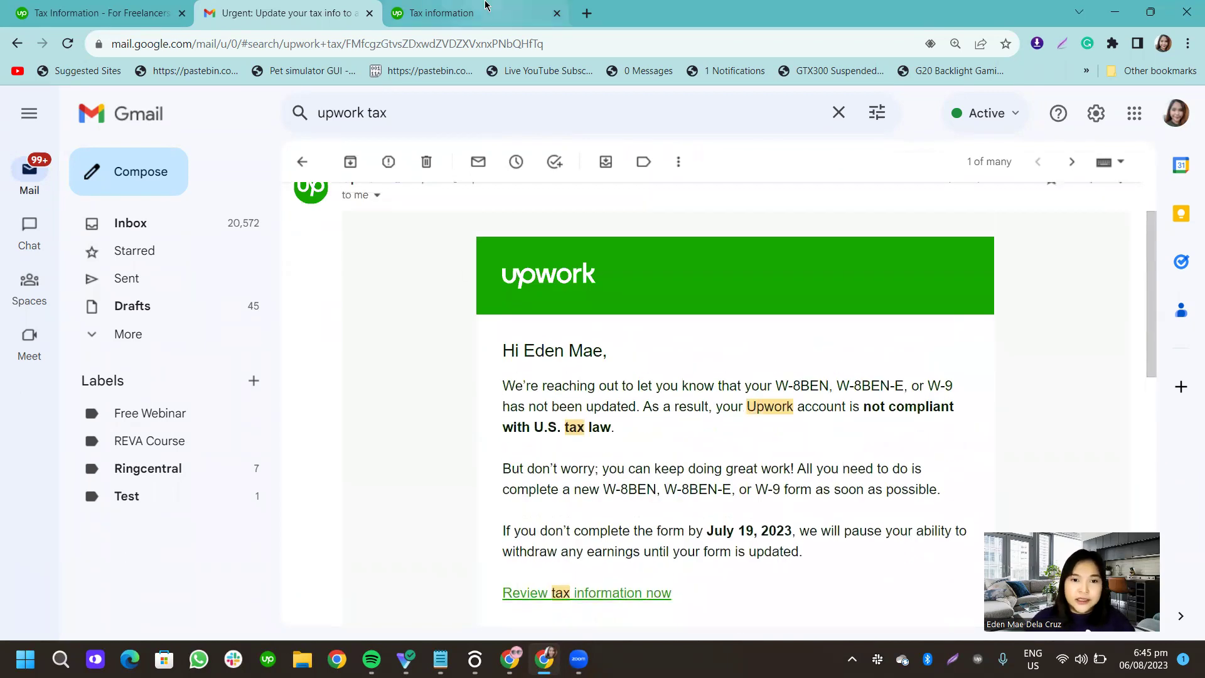
- Compare the Upwork Tax information settings with the tax warning email, switching back and forth
{"action": "left_click", "coordinate": [486, 6]}
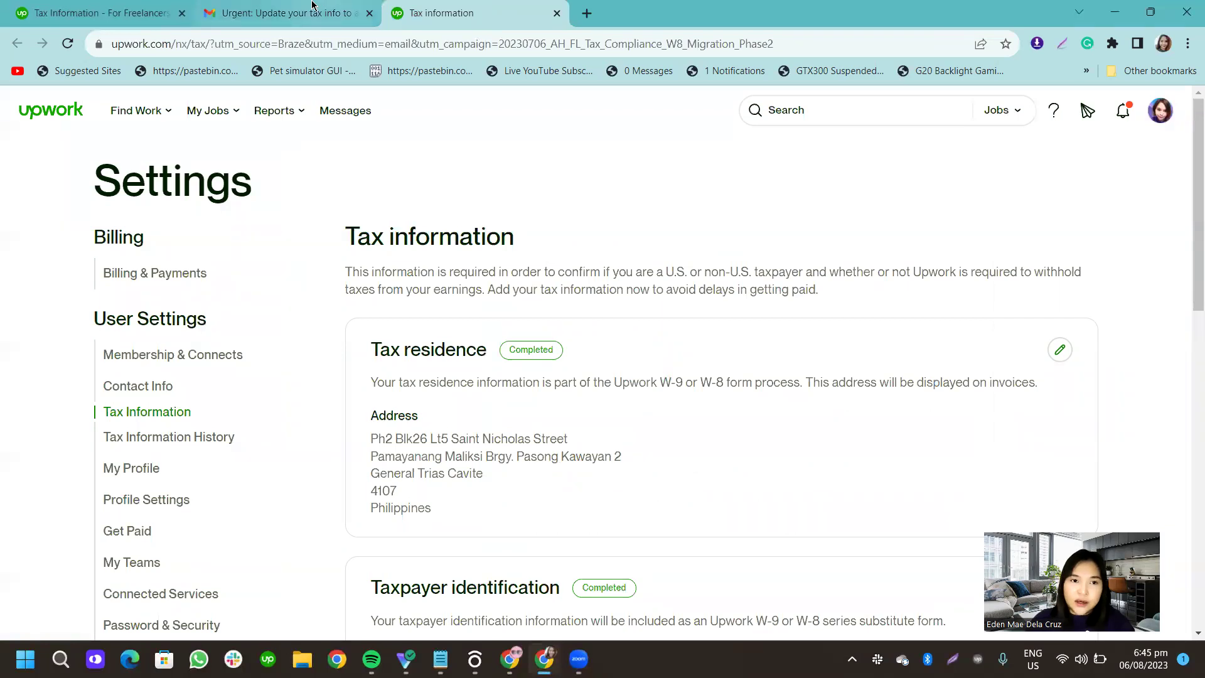
{"action": "left_click", "coordinate": [342, 9]}
{"action": "scroll", "coordinate": [593, 508], "scroll_direction": "down", "scroll_amount": 2}
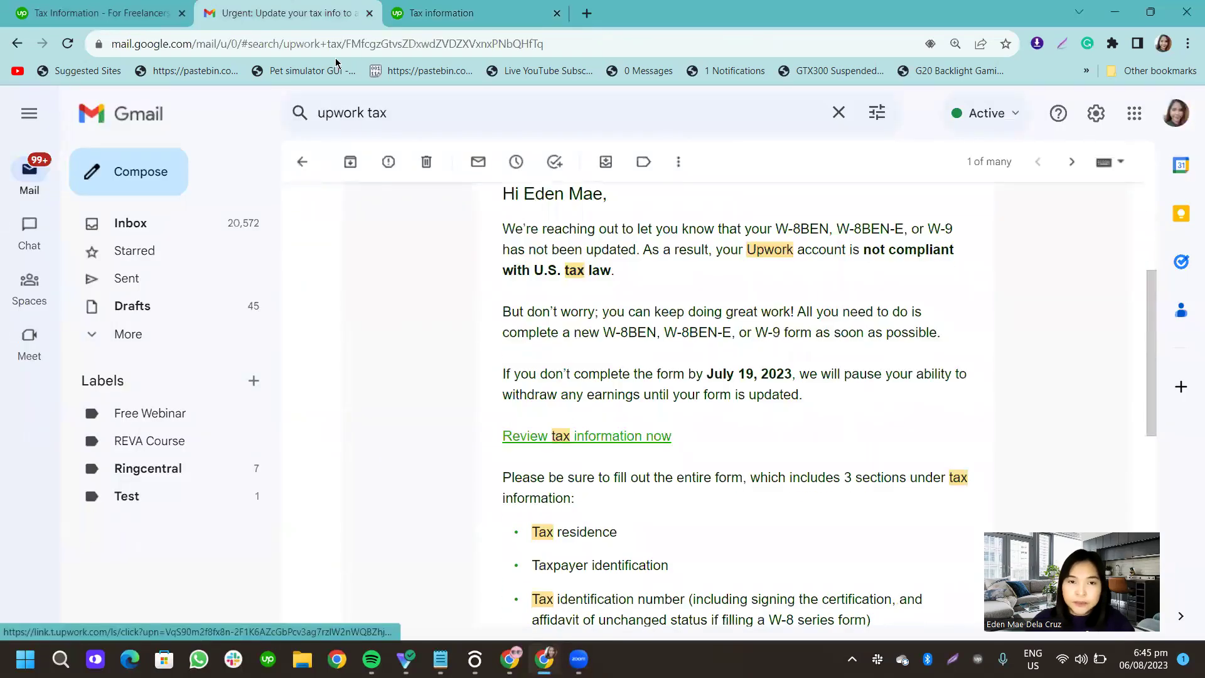
{"action": "left_click", "coordinate": [482, 5]}
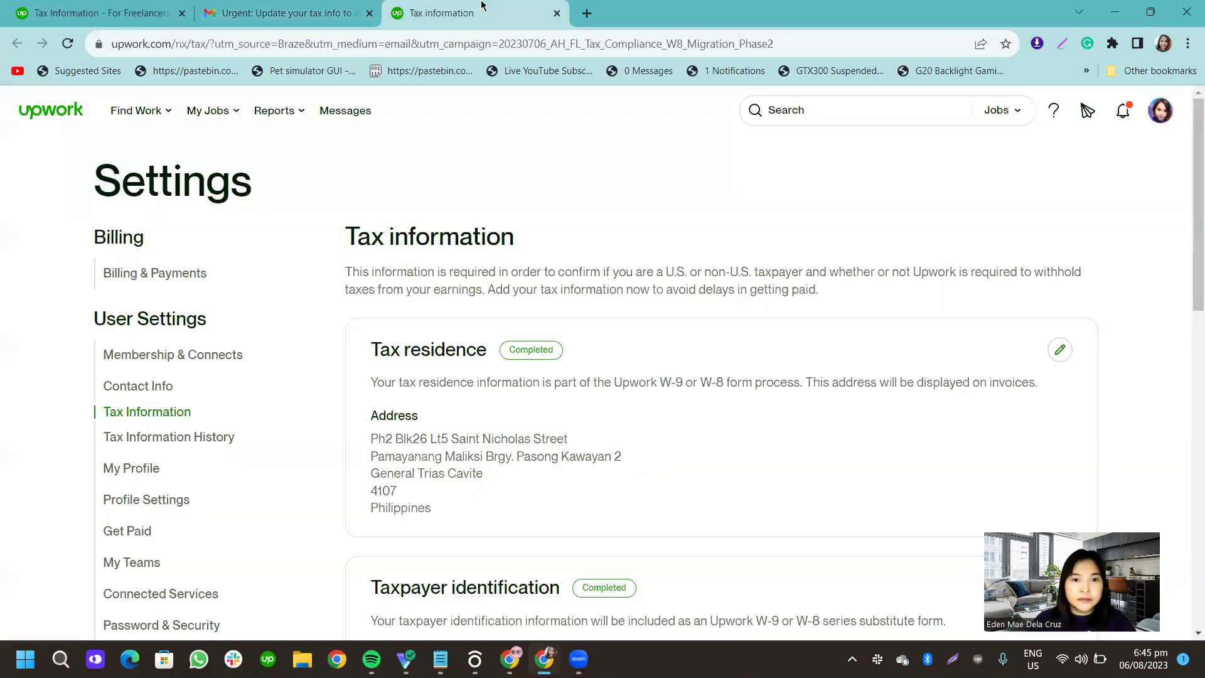
{"action": "left_click", "coordinate": [300, 7]}
{"action": "left_click", "coordinate": [465, 5]}
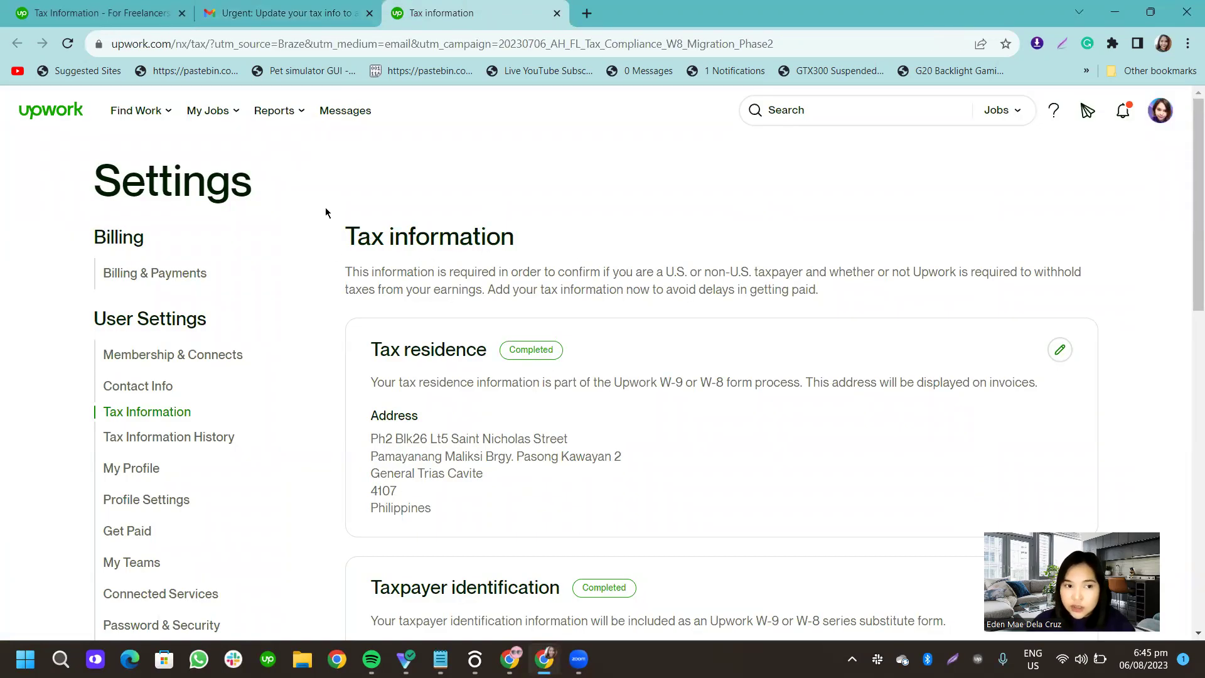
{"action": "left_click", "coordinate": [270, 8]}
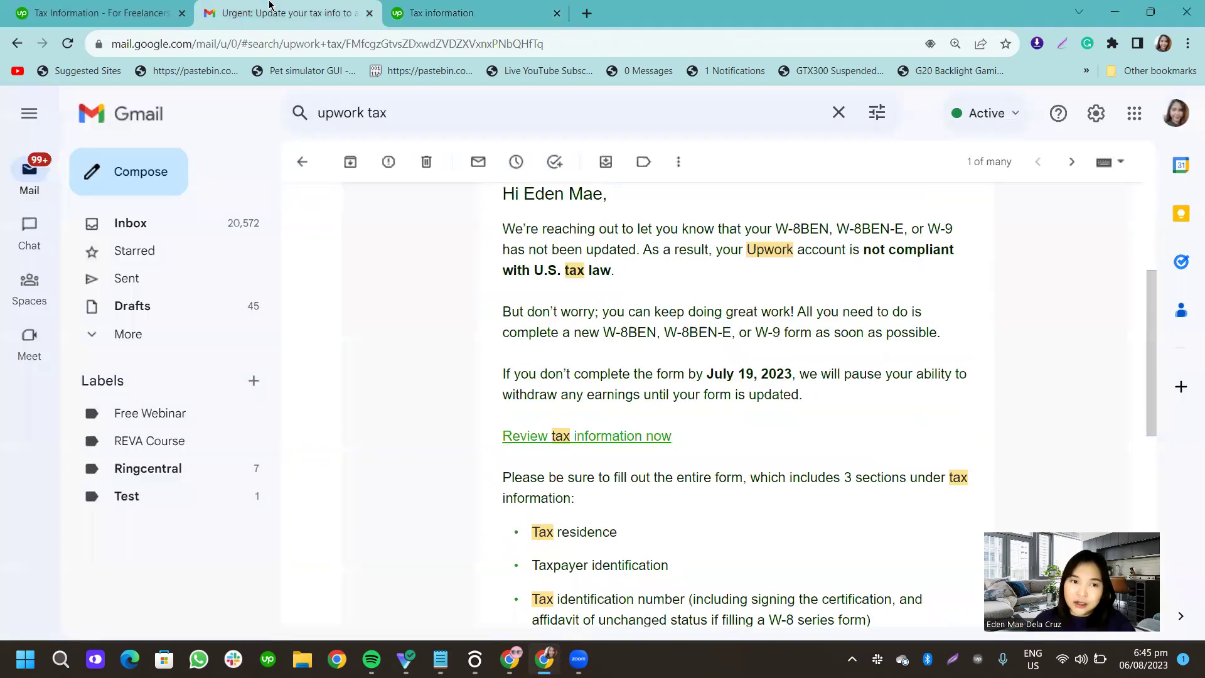
- Minimize the browser and start Canva's full-screen presentation from slide 1
{"action": "left_click", "coordinate": [1112, 13]}
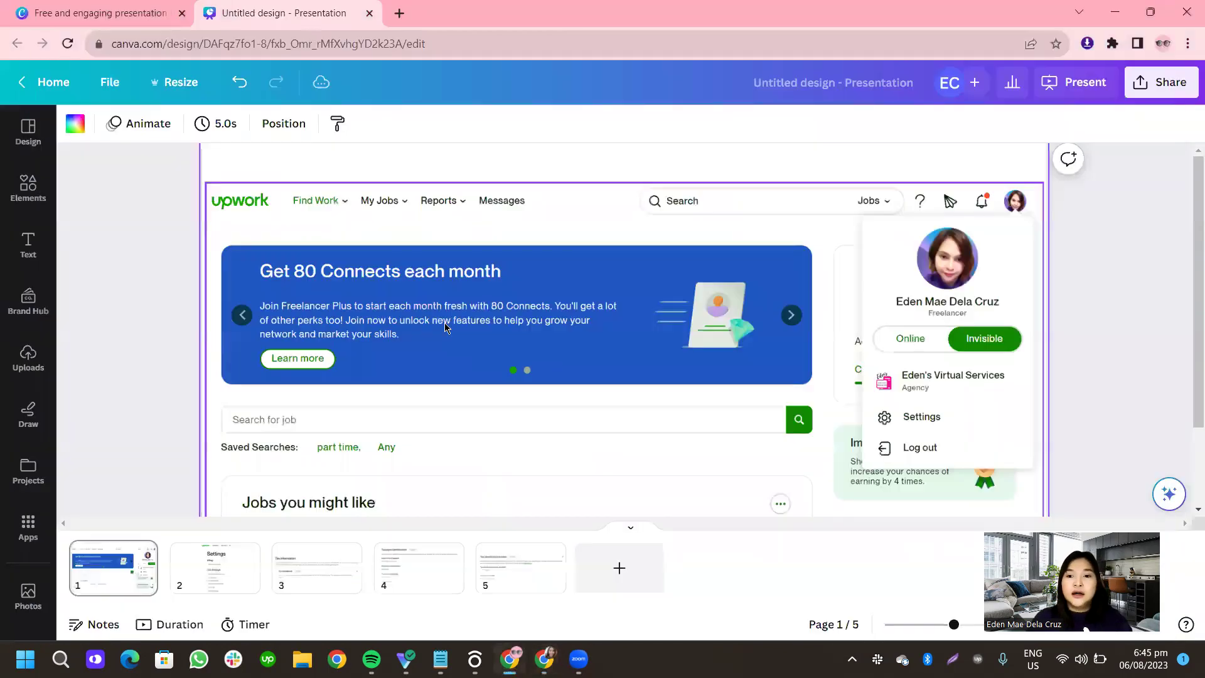
{"action": "left_click", "coordinate": [1074, 83]}
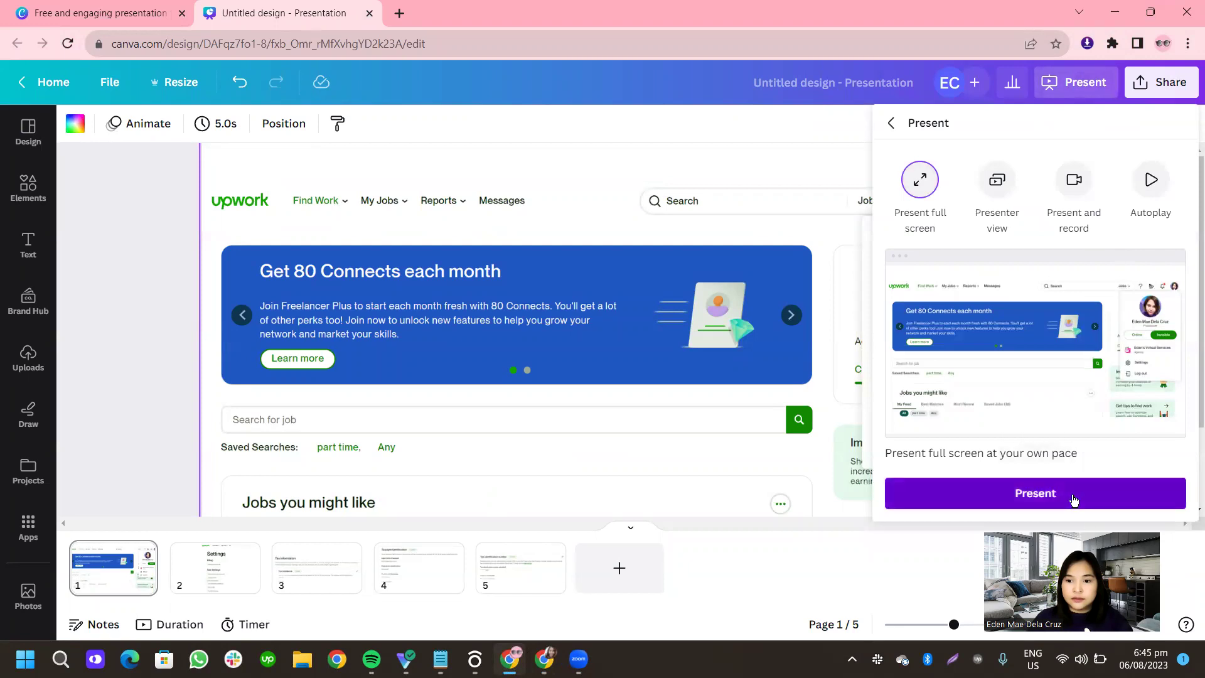
{"action": "left_click", "coordinate": [1070, 499]}
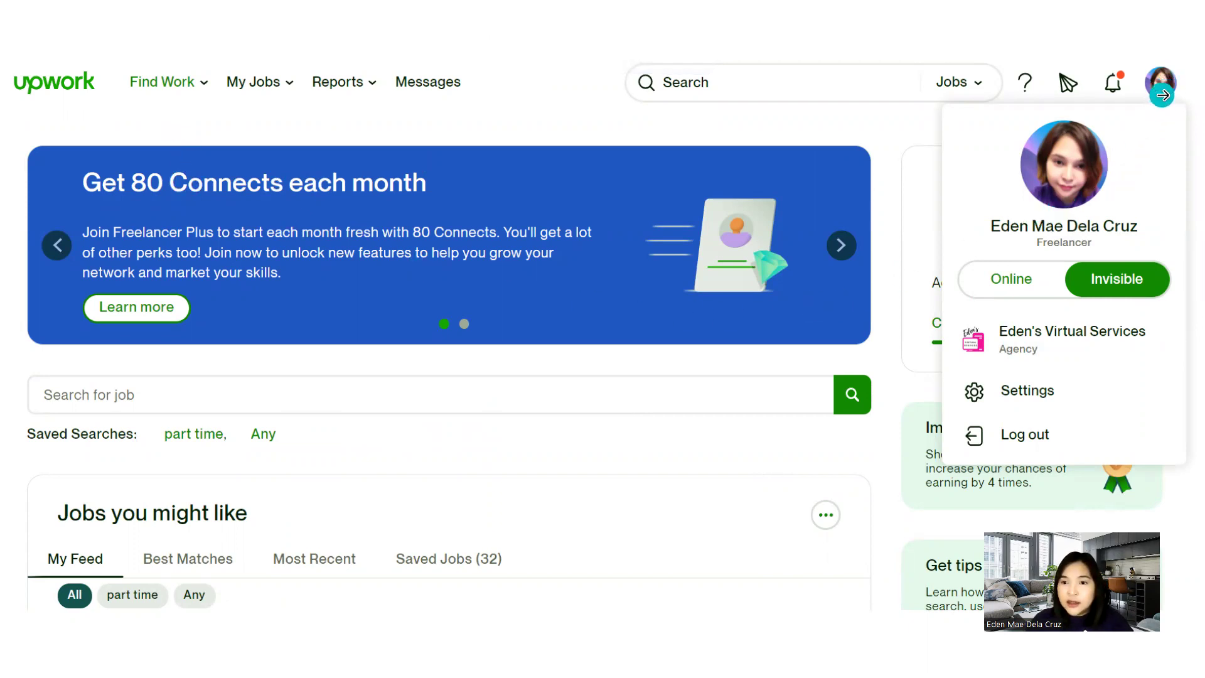
- Advance through the Settings and Tax information slides to slide 4
{"action": "left_click", "coordinate": [1029, 394]}
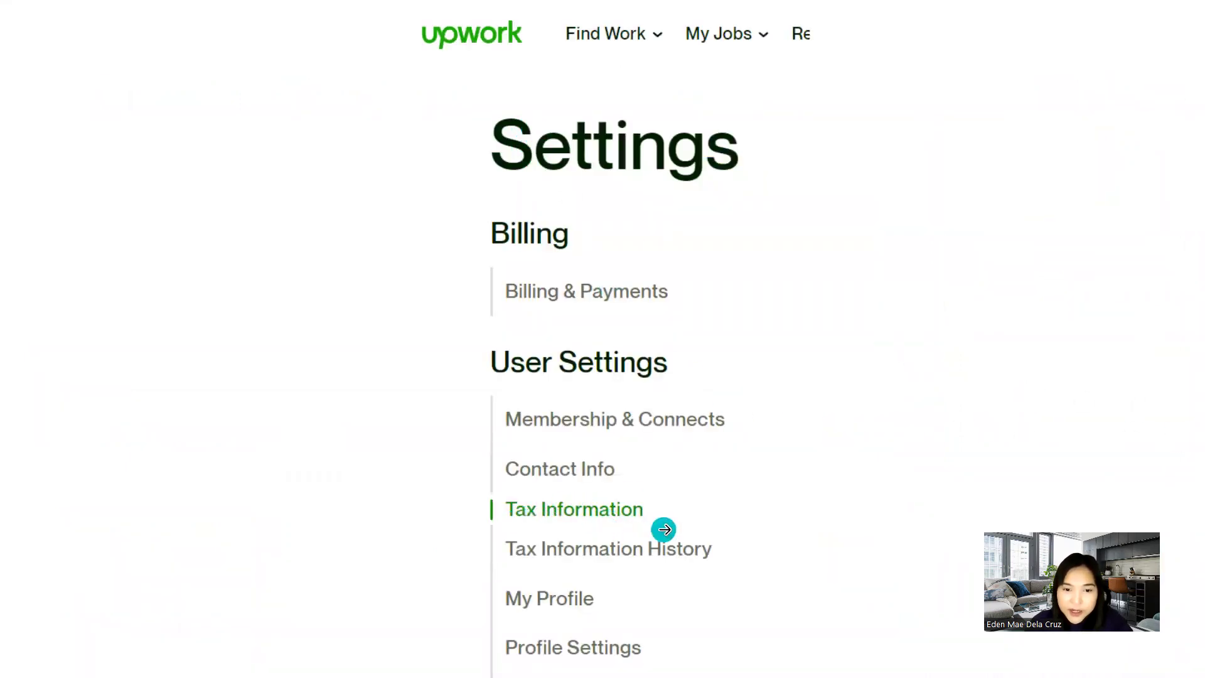
{"action": "left_click", "coordinate": [1049, 408]}
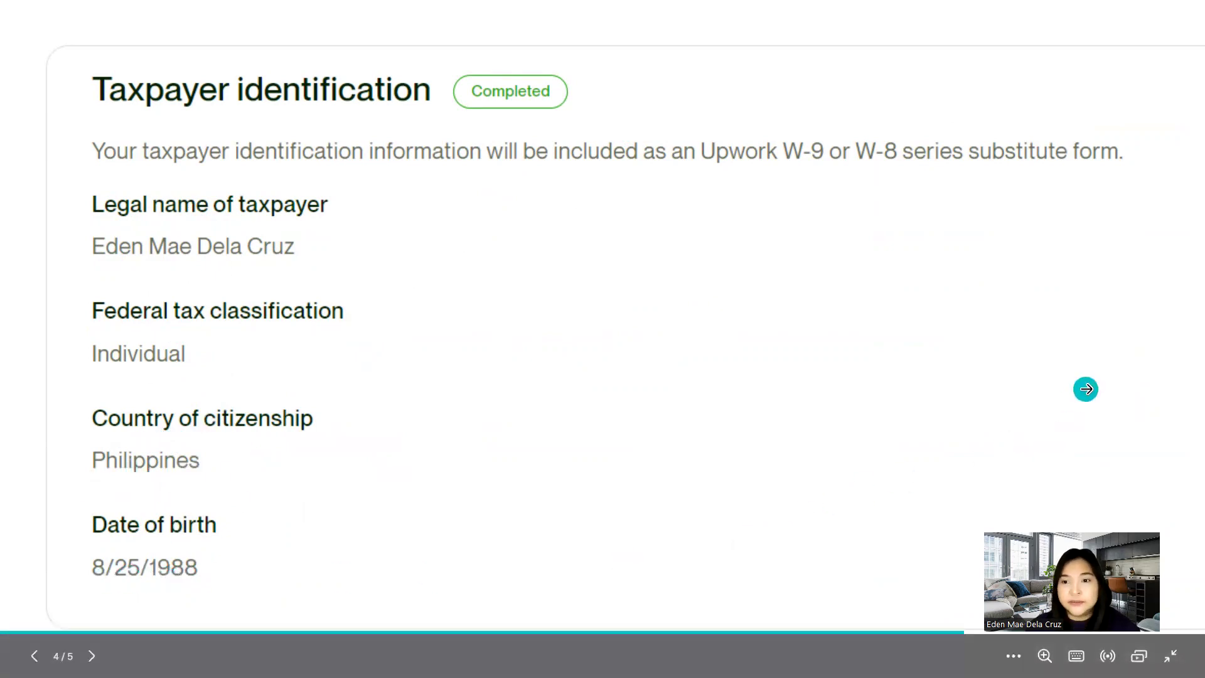
- Show slide 5 with the tax identification number Completed, then exit the slideshow
{"action": "left_click", "coordinate": [1084, 387]}
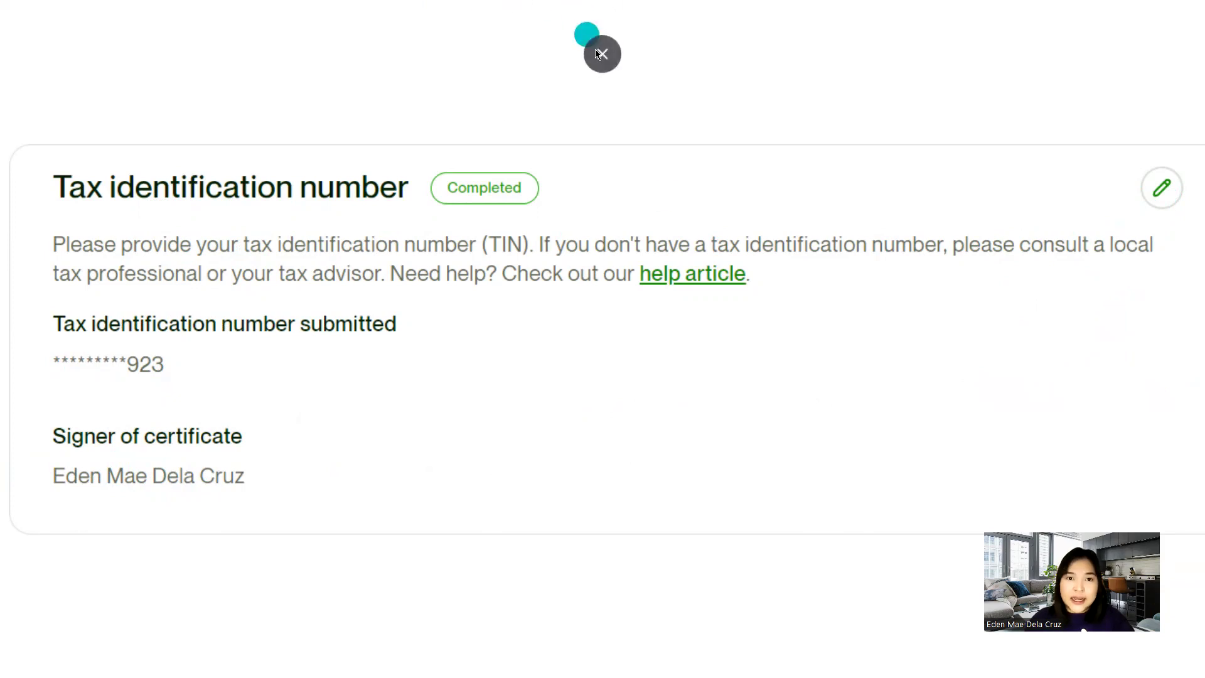
{"action": "left_click", "coordinate": [609, 56]}
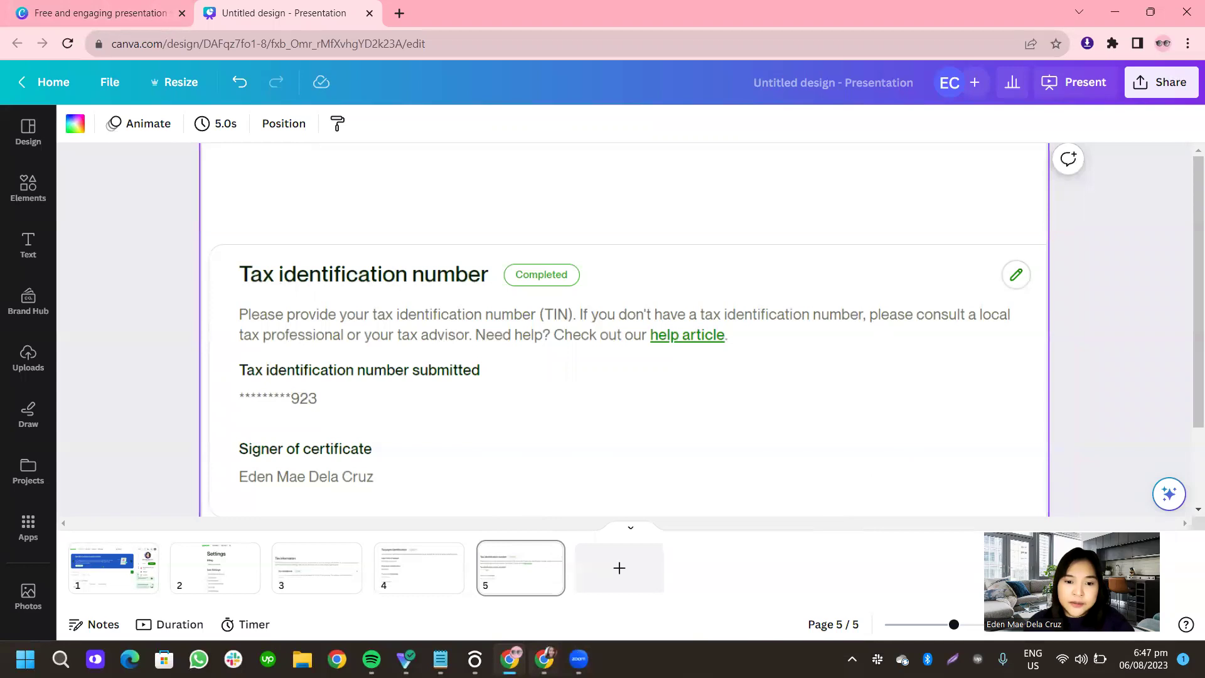
- Return to the browser and open the 'Tax Information - For Freelancers' article, selecting its address and title
{"action": "key", "text": "alt+Tab"}
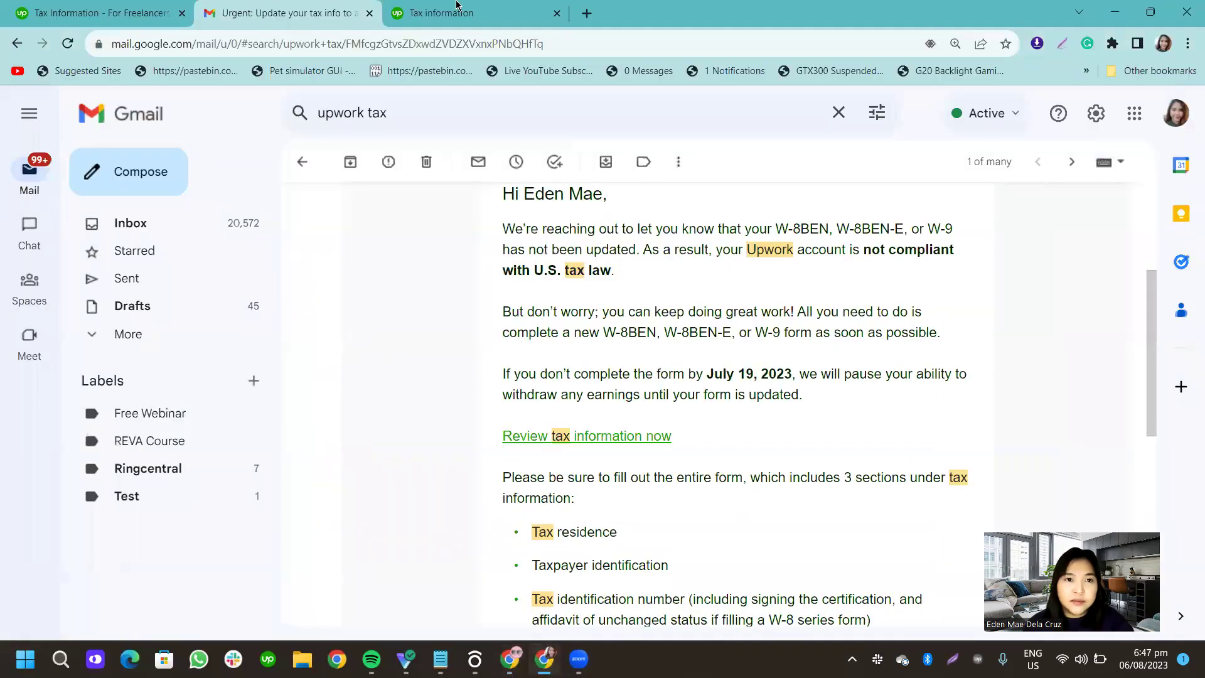
{"action": "left_click", "coordinate": [490, 7]}
{"action": "left_click", "coordinate": [89, 9]}
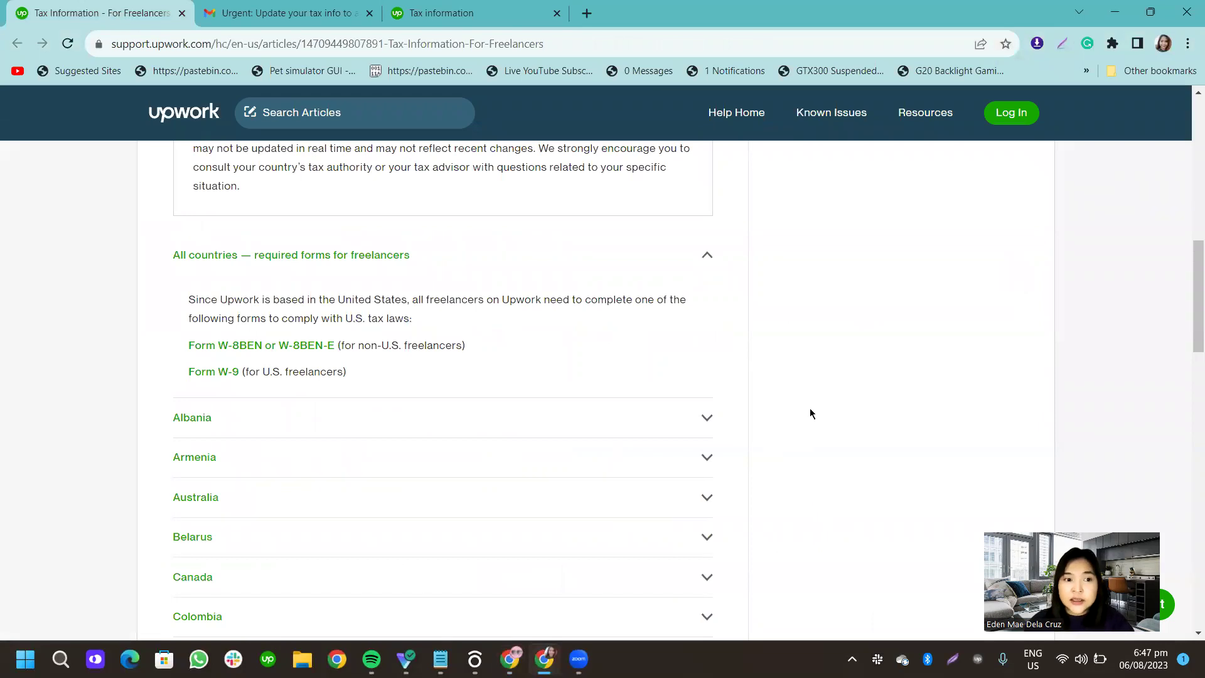
{"action": "scroll", "coordinate": [815, 409], "scroll_direction": "up", "scroll_amount": 10}
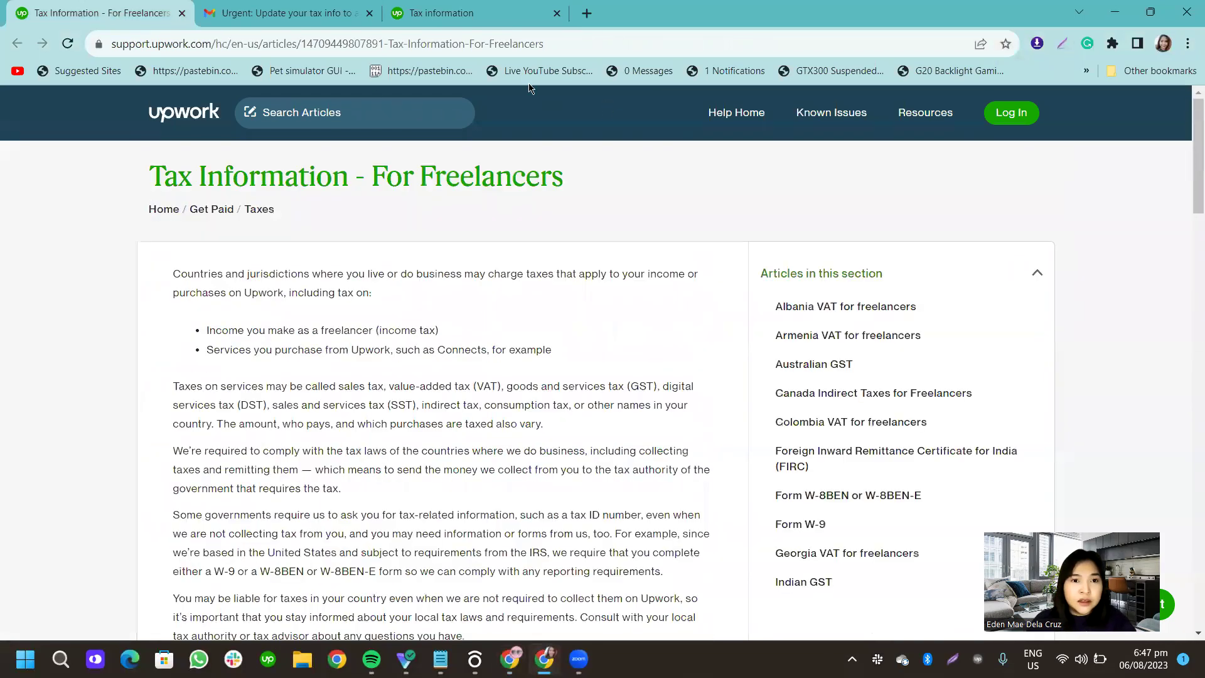
{"action": "left_click", "coordinate": [565, 43]}
{"action": "left_click", "coordinate": [566, 43]}
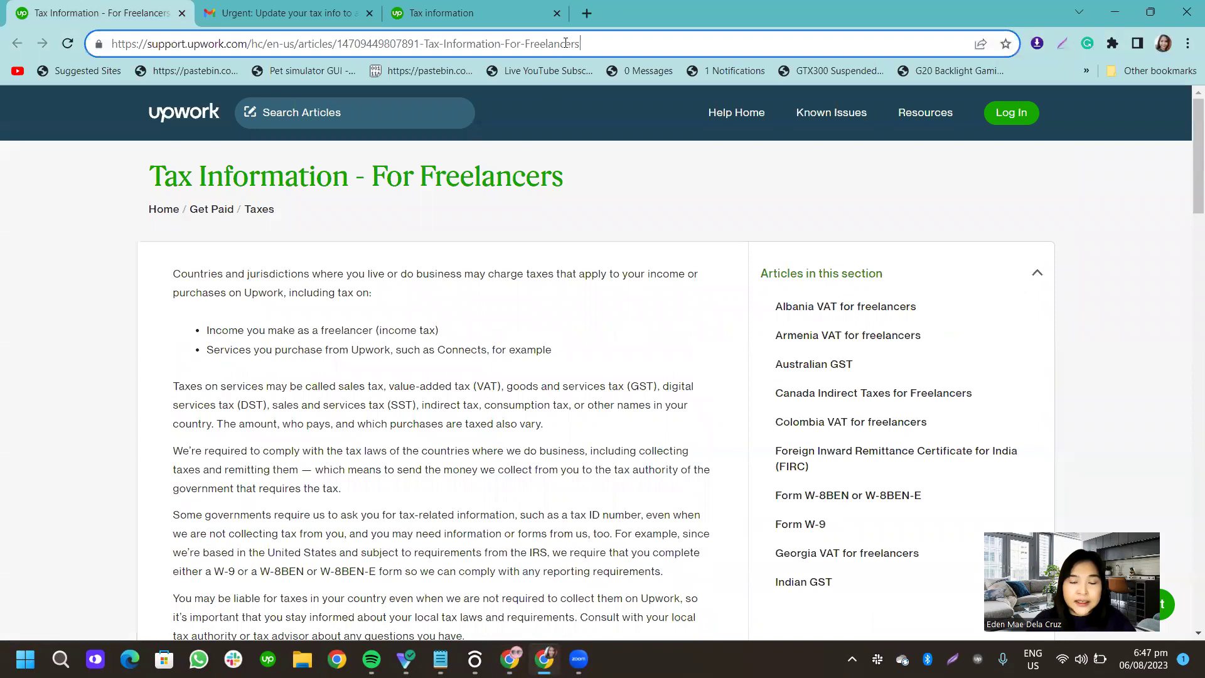
{"action": "triple_click", "coordinate": [565, 43]}
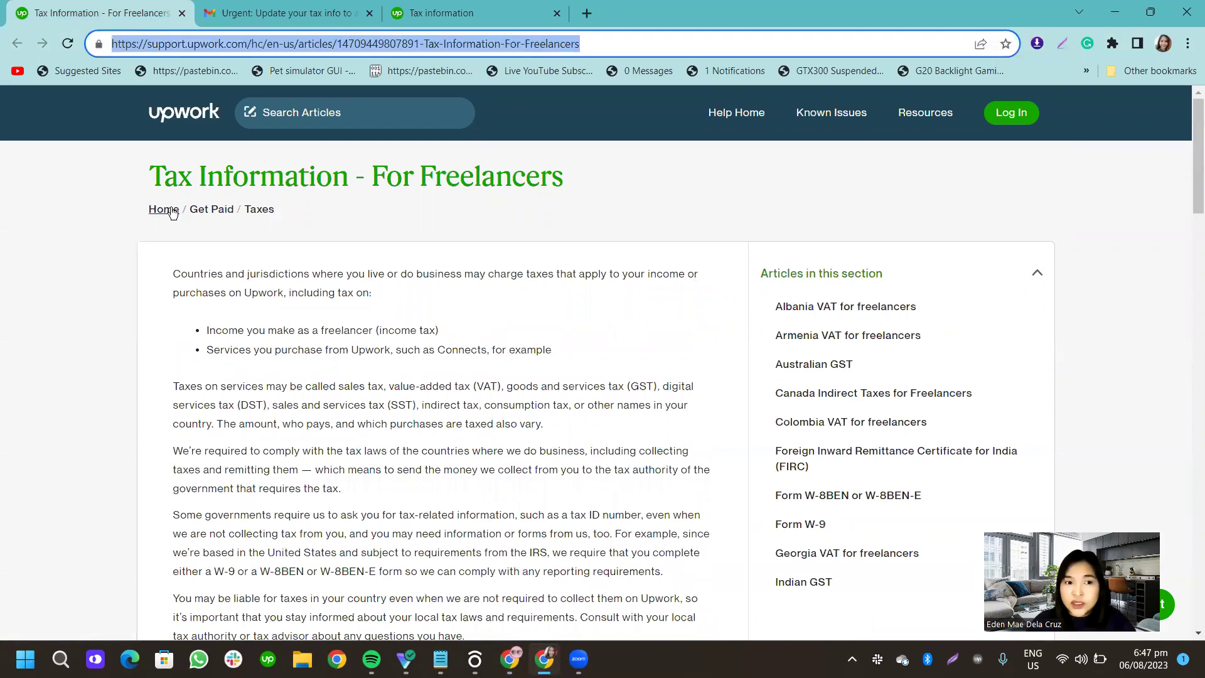
{"action": "left_click_drag", "start_coordinate": [151, 176], "coordinate": [608, 180]}
{"action": "left_click", "coordinate": [641, 269]}
- Find the all-countries required forms and bring up the context menu on the Form W-8BEN or W-8BEN-E link
{"action": "scroll", "coordinate": [656, 325], "scroll_direction": "down", "scroll_amount": 3}
{"action": "scroll", "coordinate": [659, 414], "scroll_direction": "down", "scroll_amount": 8}
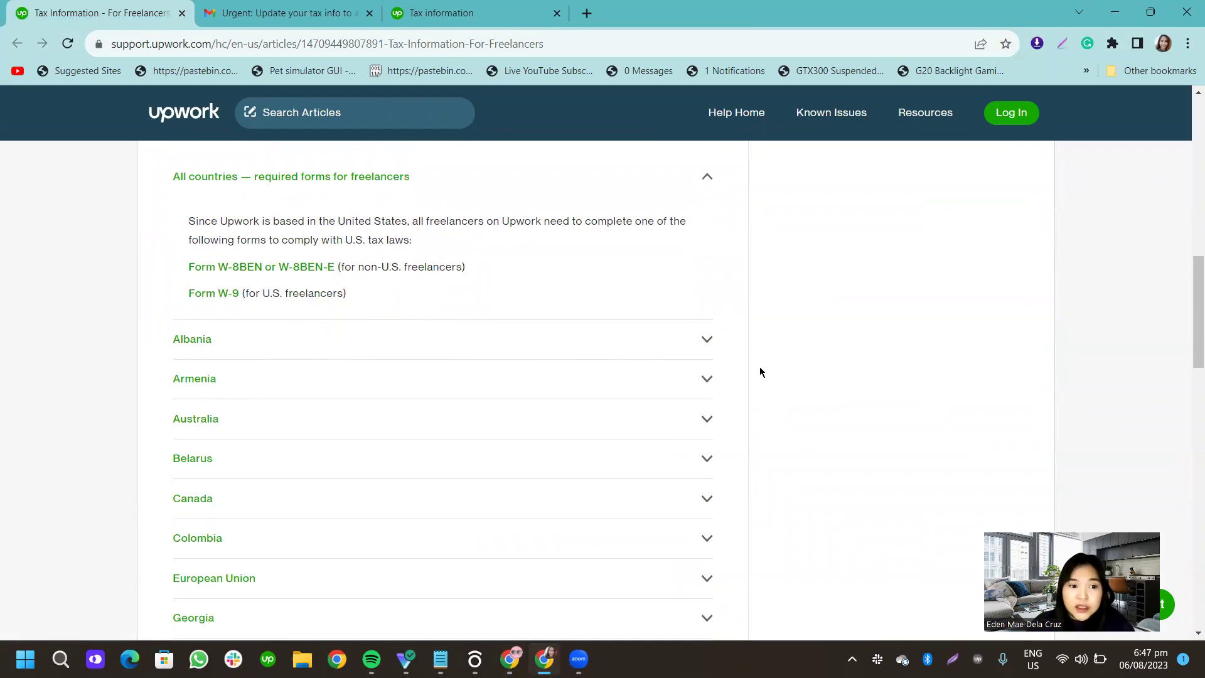
{"action": "scroll", "coordinate": [760, 371], "scroll_direction": "down", "scroll_amount": 7}
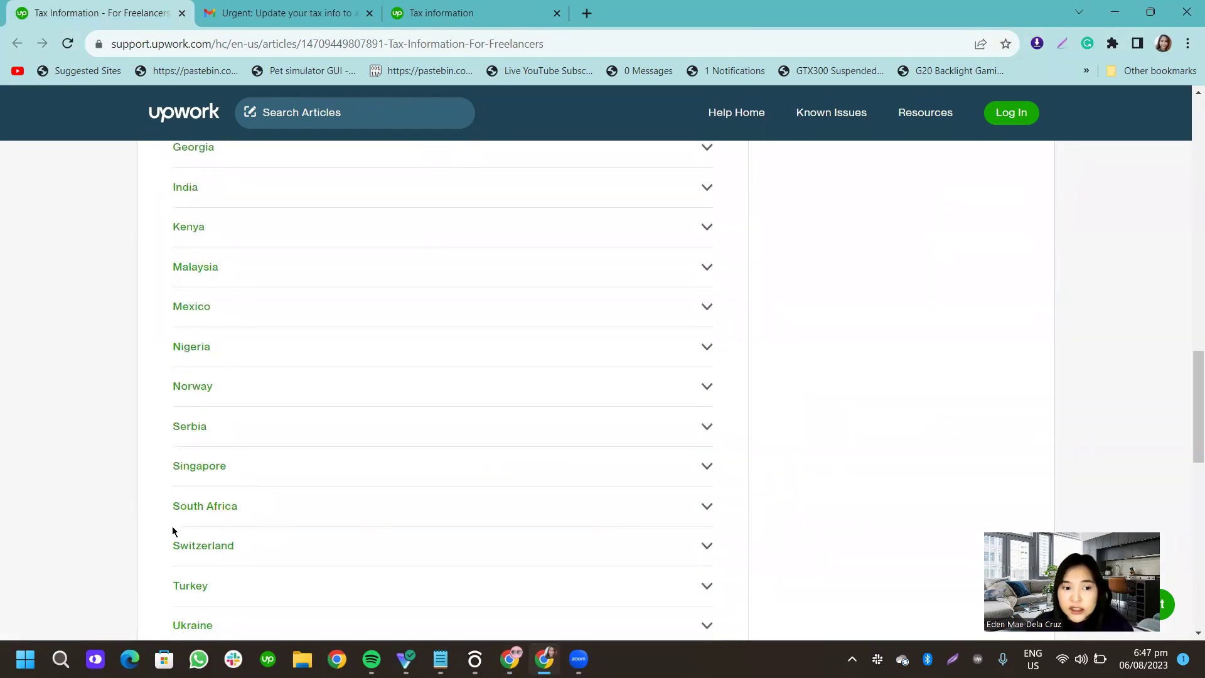
{"action": "scroll", "coordinate": [174, 531], "scroll_direction": "down", "scroll_amount": 5}
{"action": "scroll", "coordinate": [877, 372], "scroll_direction": "up", "scroll_amount": 2}
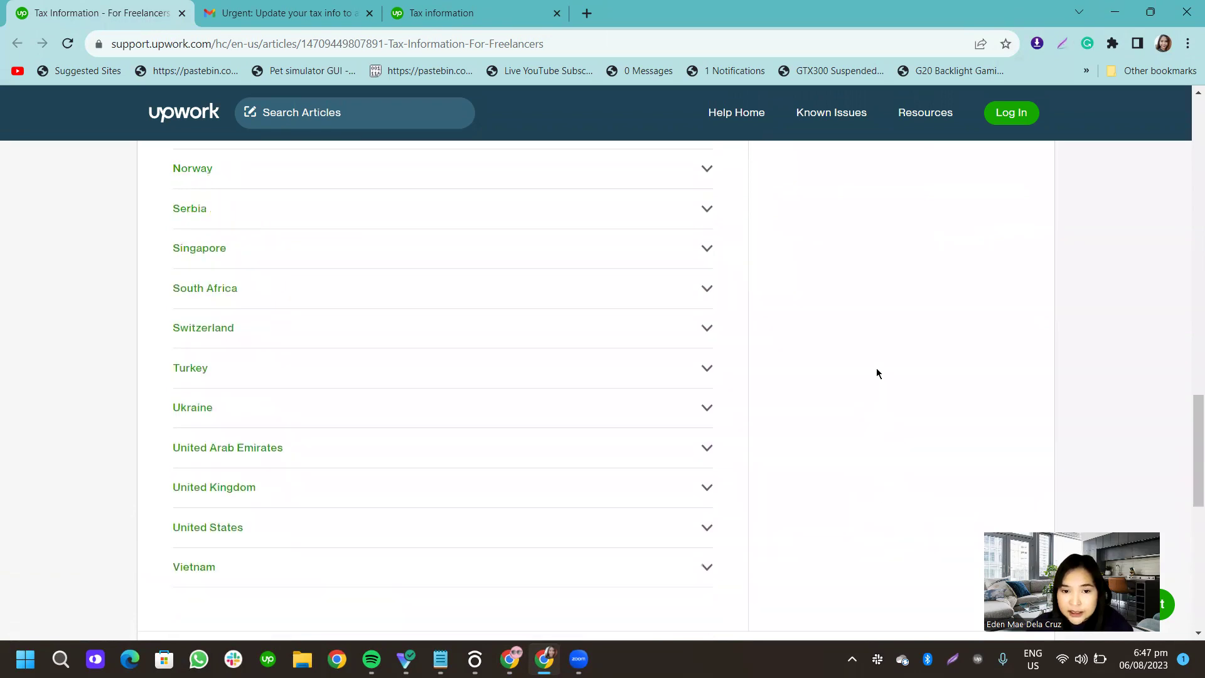
{"action": "scroll", "coordinate": [818, 364], "scroll_direction": "up", "scroll_amount": 6}
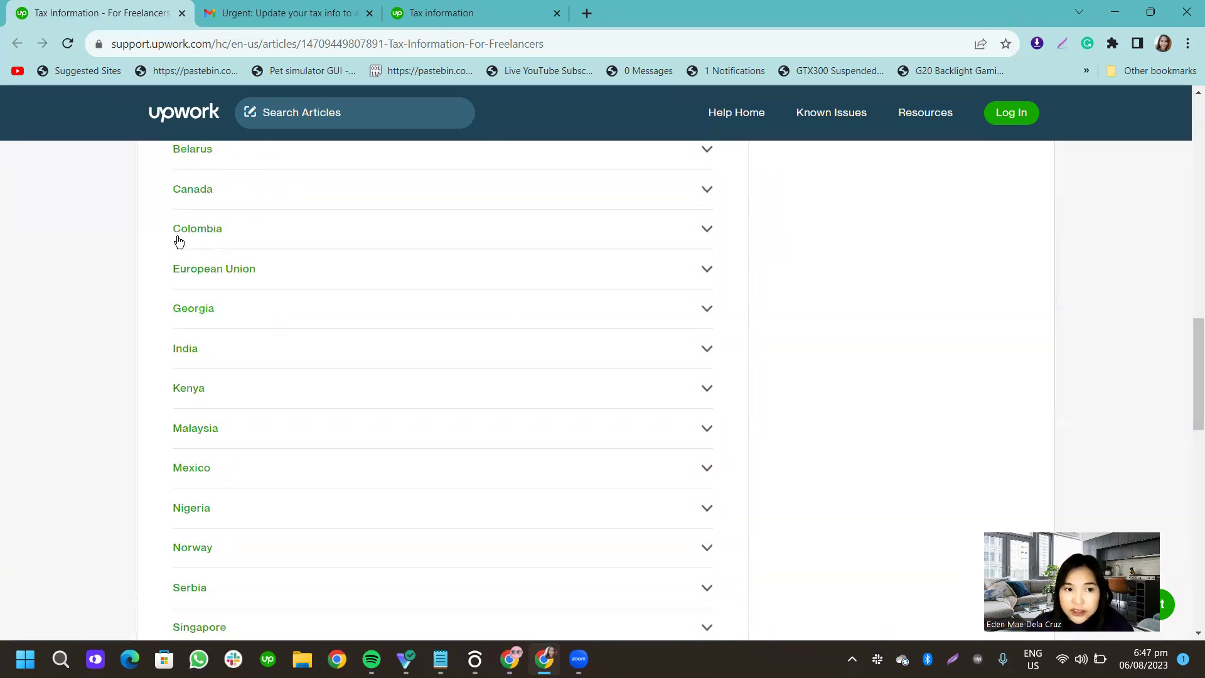
{"action": "scroll", "coordinate": [416, 269], "scroll_direction": "up", "scroll_amount": 4}
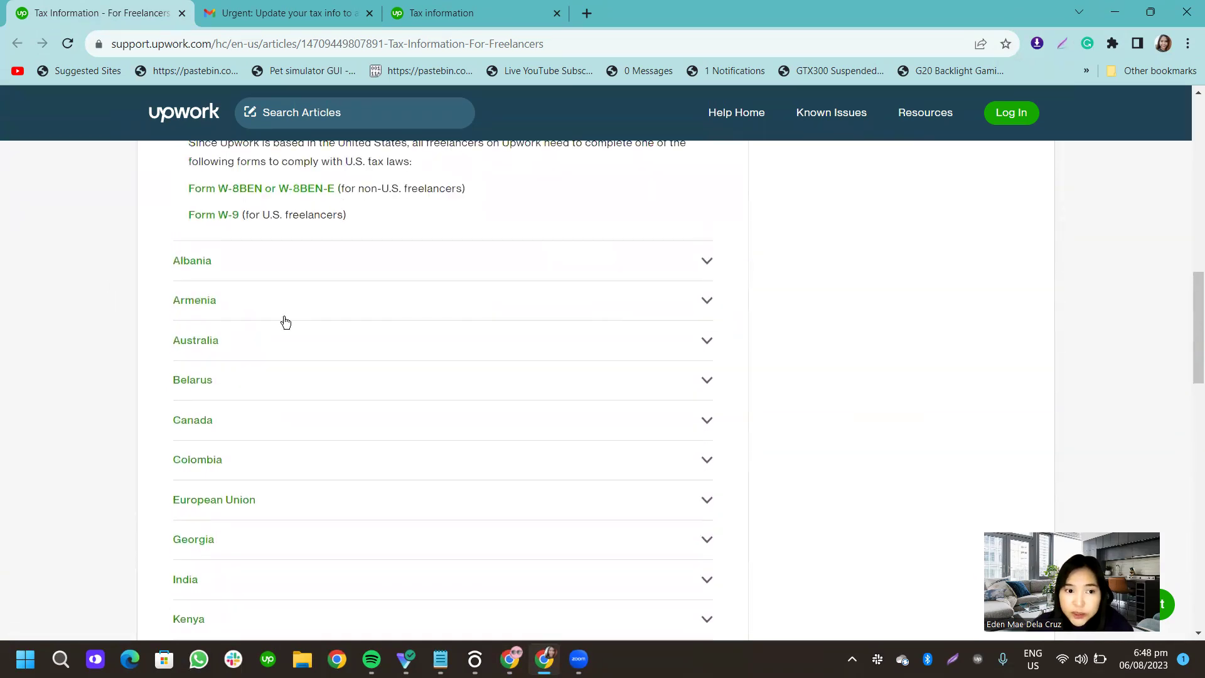
{"action": "scroll", "coordinate": [758, 432], "scroll_direction": "up", "scroll_amount": 3}
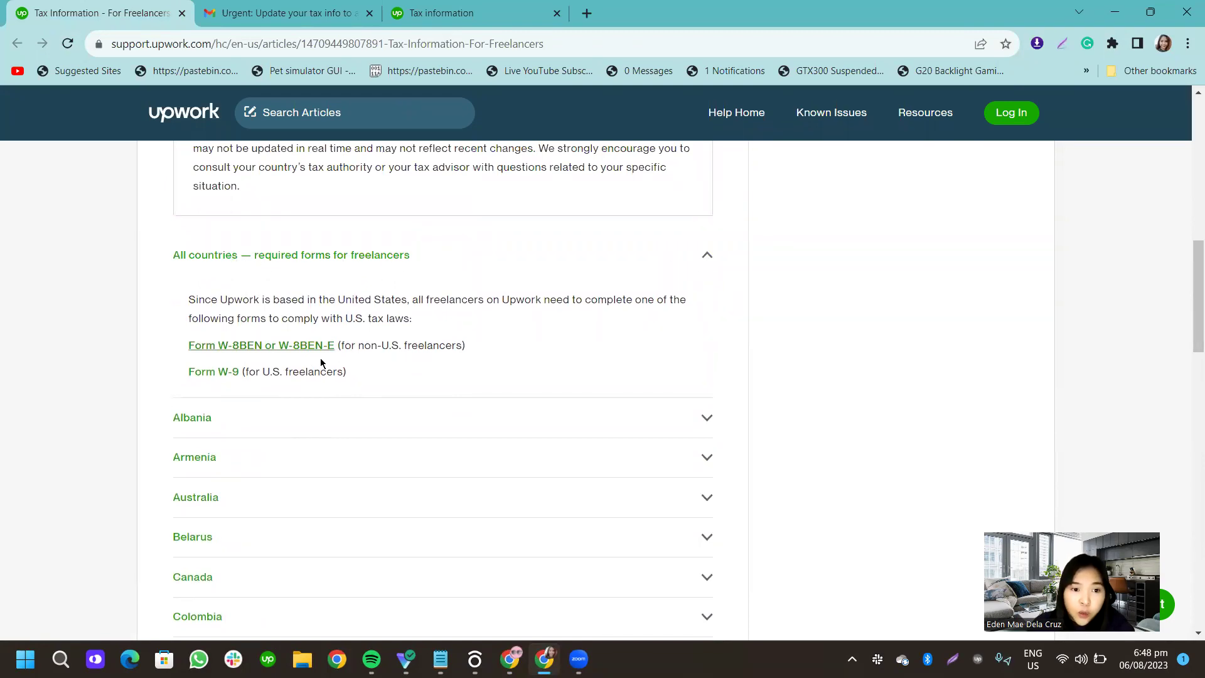
{"action": "left_click_drag", "start_coordinate": [169, 345], "coordinate": [338, 345]}
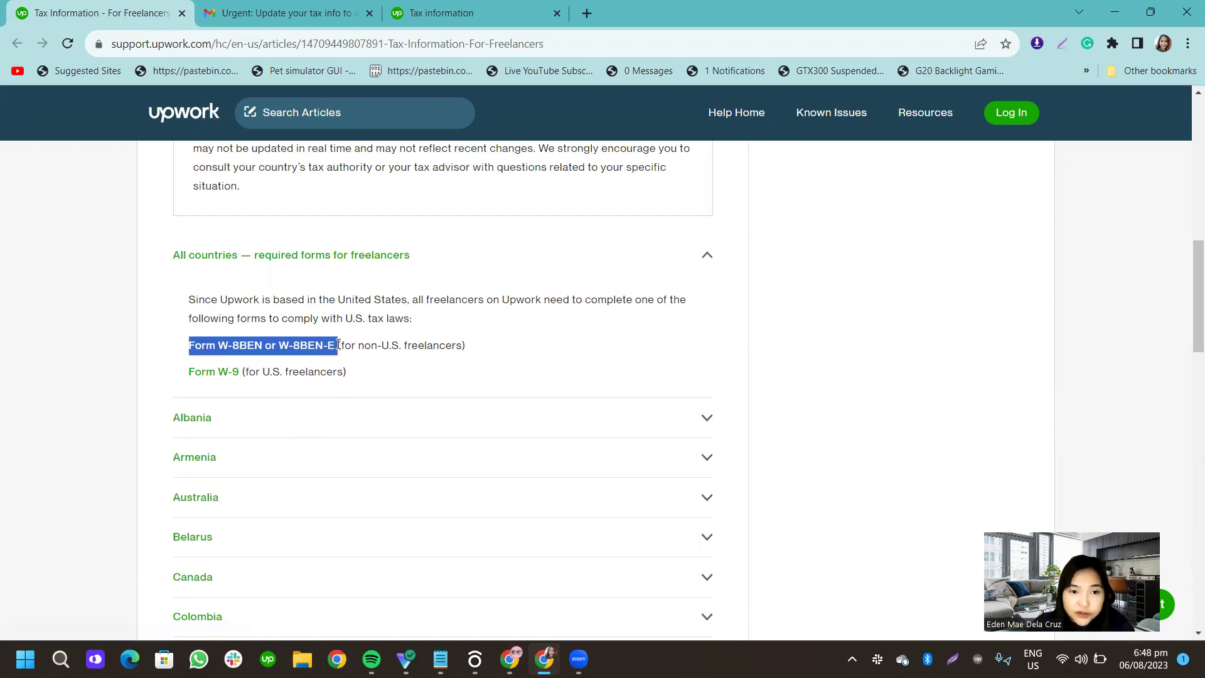
{"action": "left_click", "coordinate": [494, 319]}
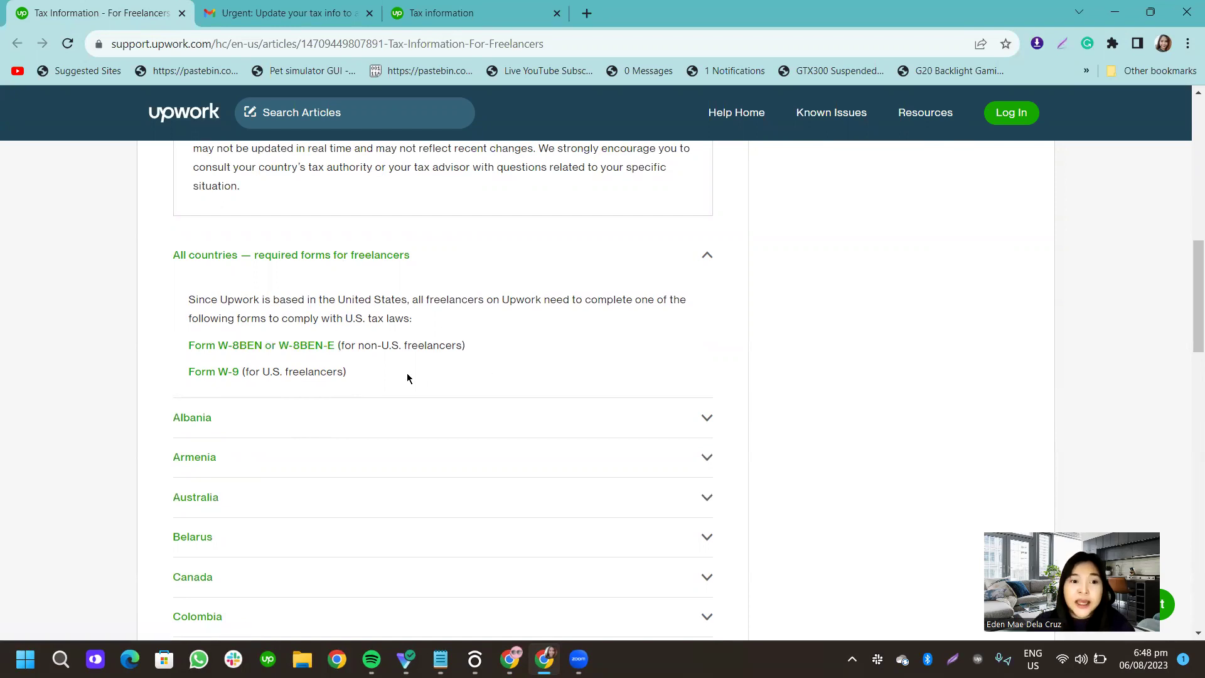
{"action": "right_click", "coordinate": [258, 349]}
- Open the Form W-8BEN or W-8BEN-E article in a new tab and highlight its title
{"action": "left_click", "coordinate": [342, 359]}
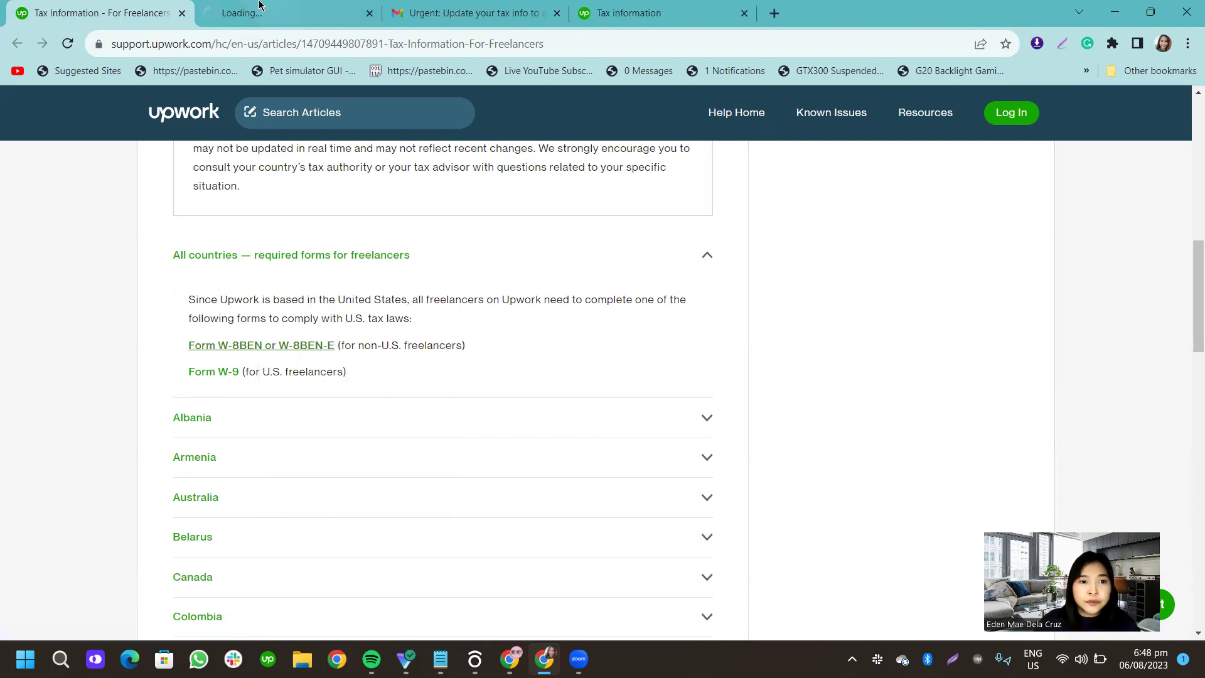
{"action": "left_click", "coordinate": [333, 9]}
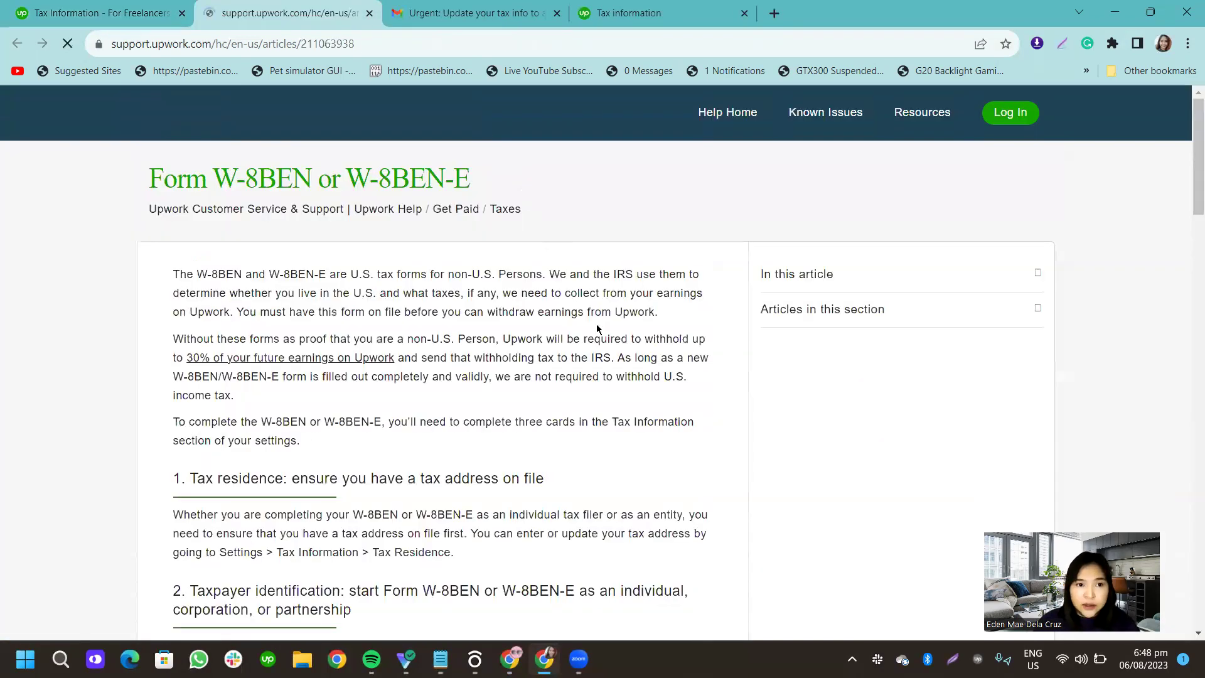
{"action": "left_click_drag", "start_coordinate": [224, 179], "coordinate": [391, 174]}
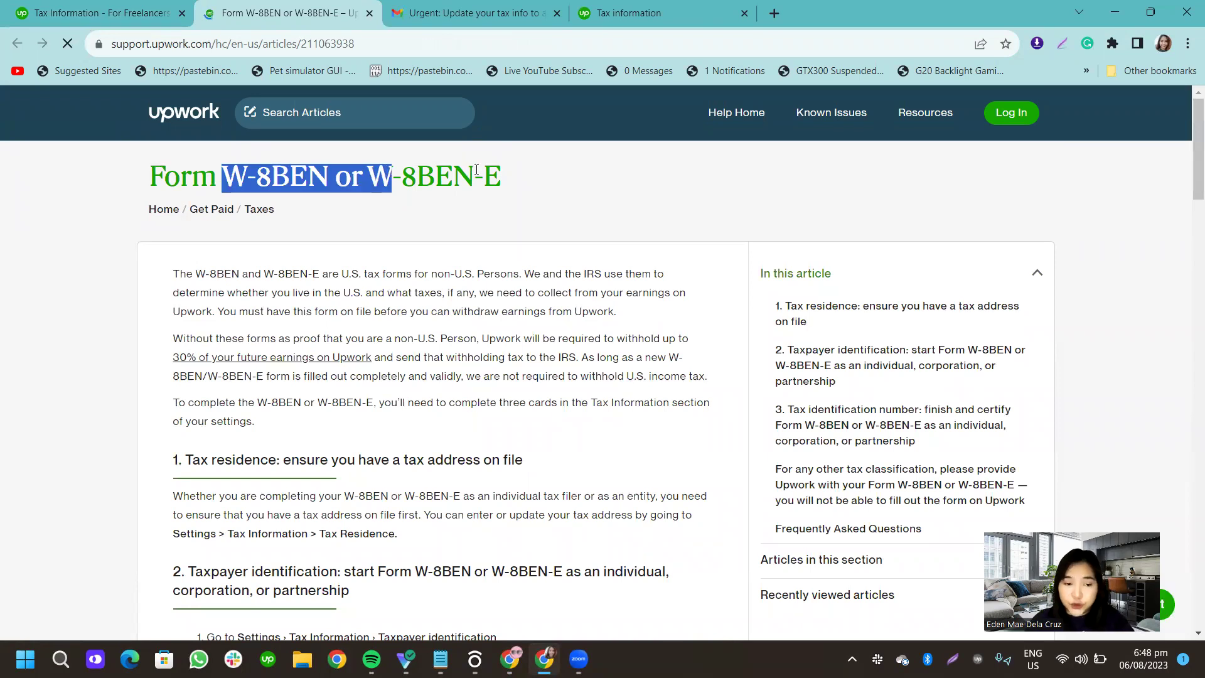
- Highlight the tax residence, taxpayer identification and tax identification number step headings
{"action": "scroll", "coordinate": [220, 300], "scroll_direction": "down", "scroll_amount": 2}
{"action": "left_click_drag", "start_coordinate": [202, 298], "coordinate": [317, 302]}
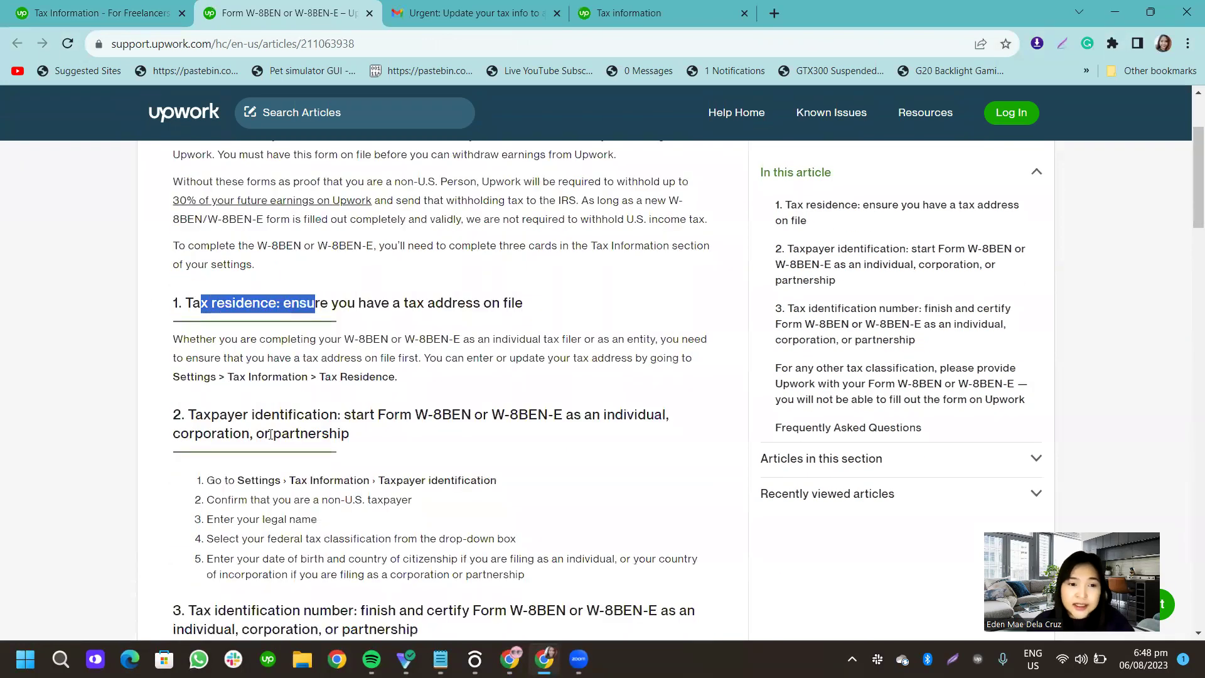
{"action": "left_click_drag", "start_coordinate": [339, 417], "coordinate": [229, 419]}
{"action": "scroll", "coordinate": [229, 419], "scroll_direction": "down", "scroll_amount": 1}
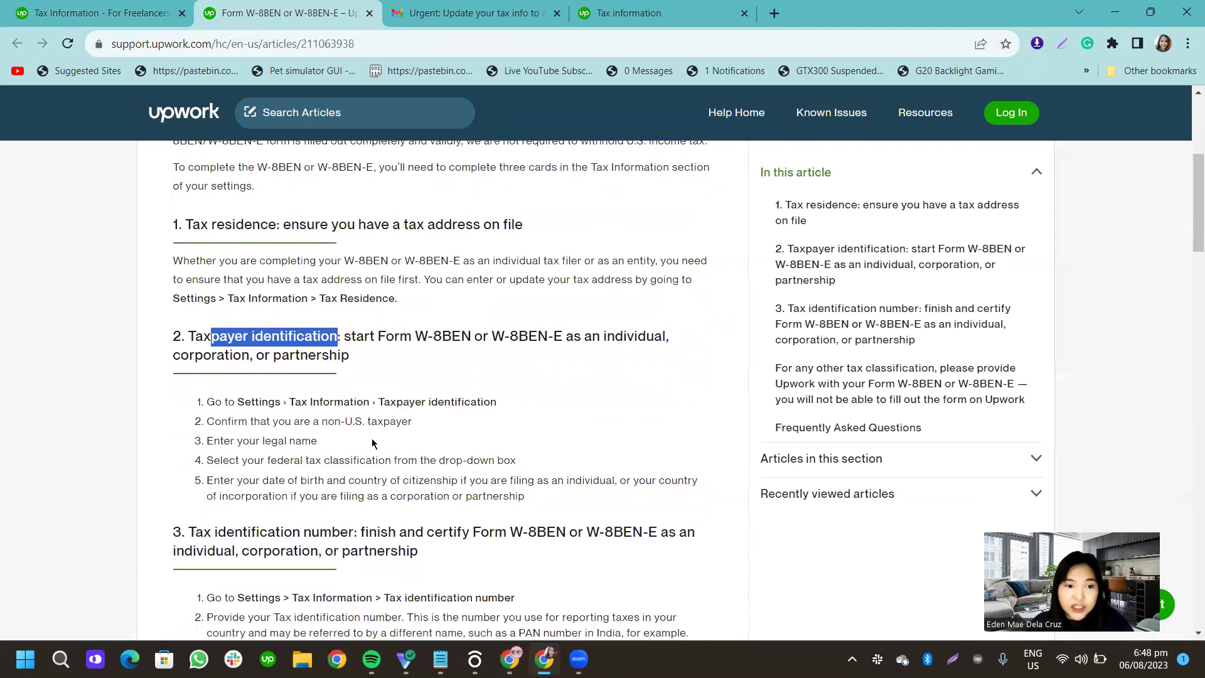
{"action": "left_click_drag", "start_coordinate": [202, 531], "coordinate": [348, 533]}
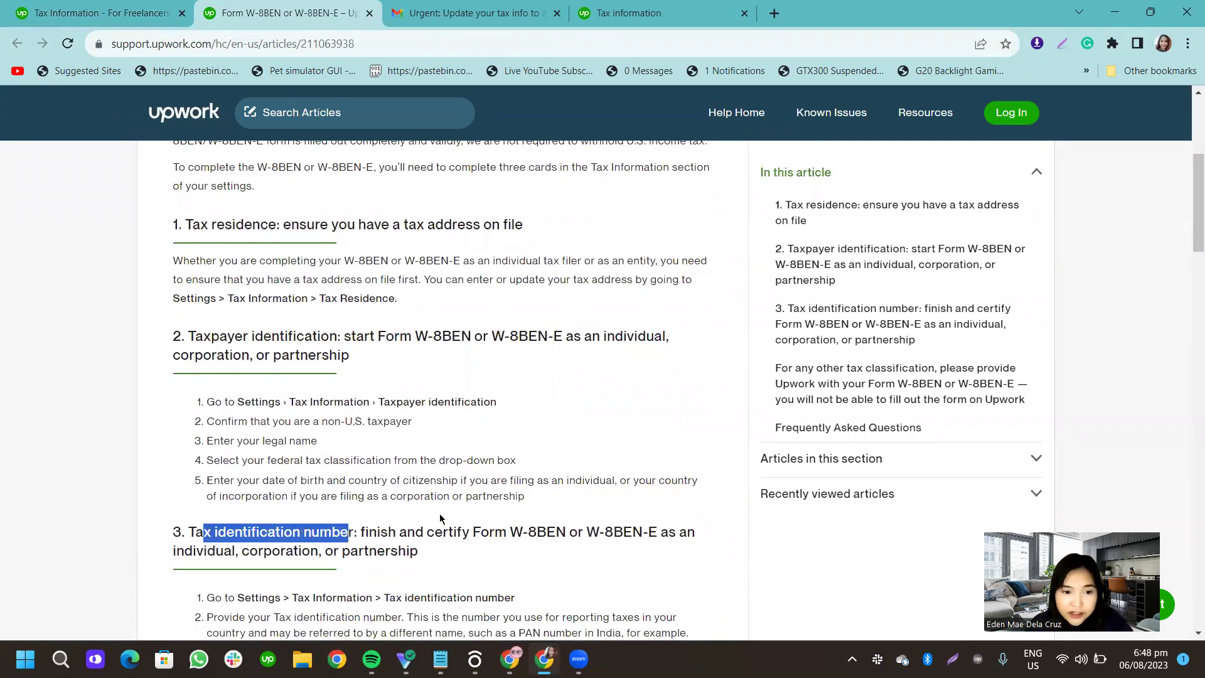
{"action": "scroll", "coordinate": [616, 464], "scroll_direction": "down", "scroll_amount": 7}
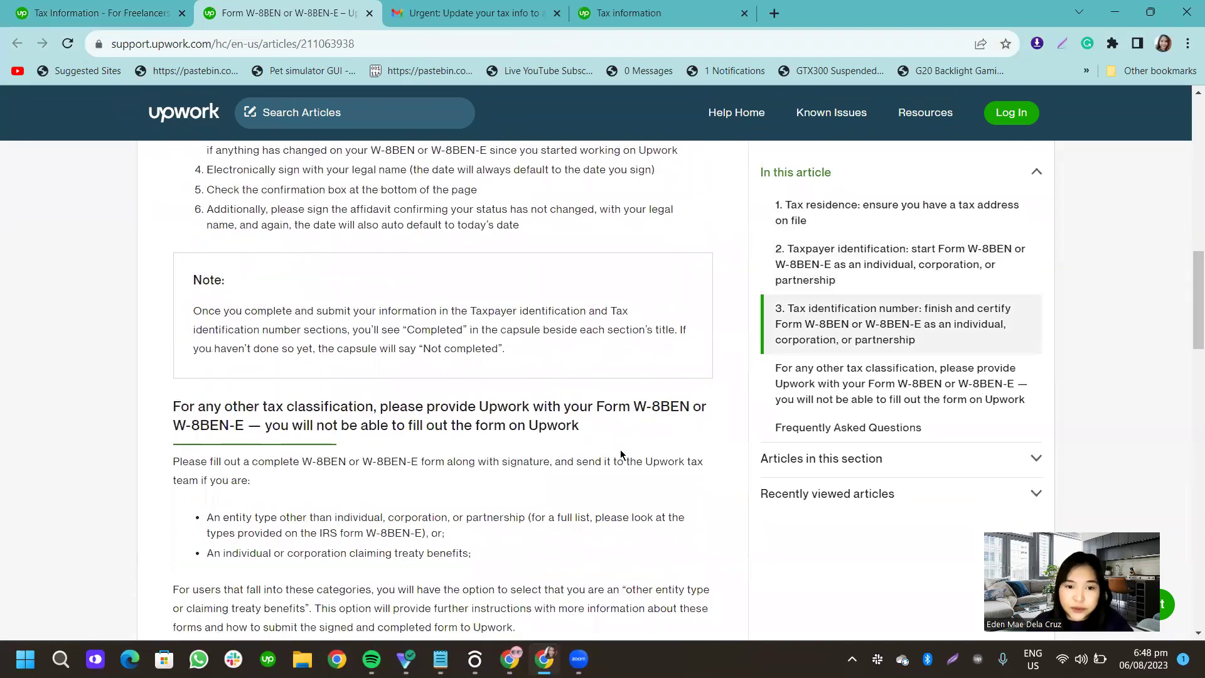
{"action": "scroll", "coordinate": [559, 445], "scroll_direction": "up", "scroll_amount": 9}
- Back on the Tax Information article, expand India and Kenya to see their required tax forms
{"action": "left_click", "coordinate": [72, 14]}
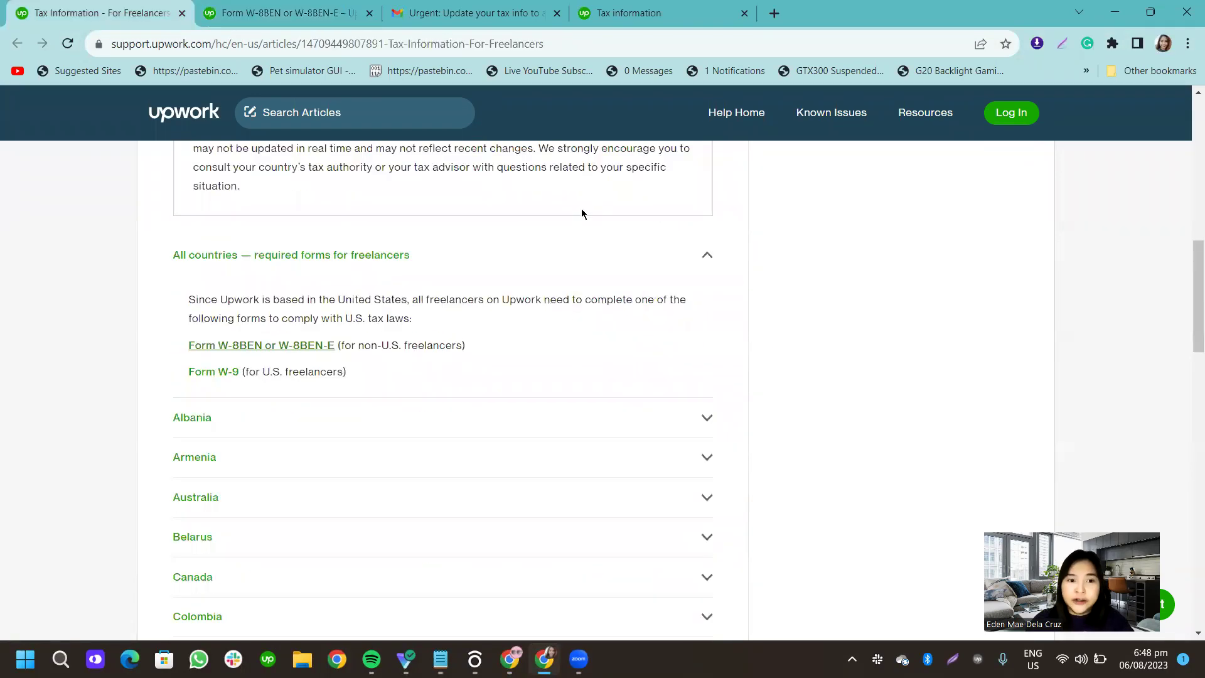
{"action": "scroll", "coordinate": [440, 351], "scroll_direction": "down", "scroll_amount": 4}
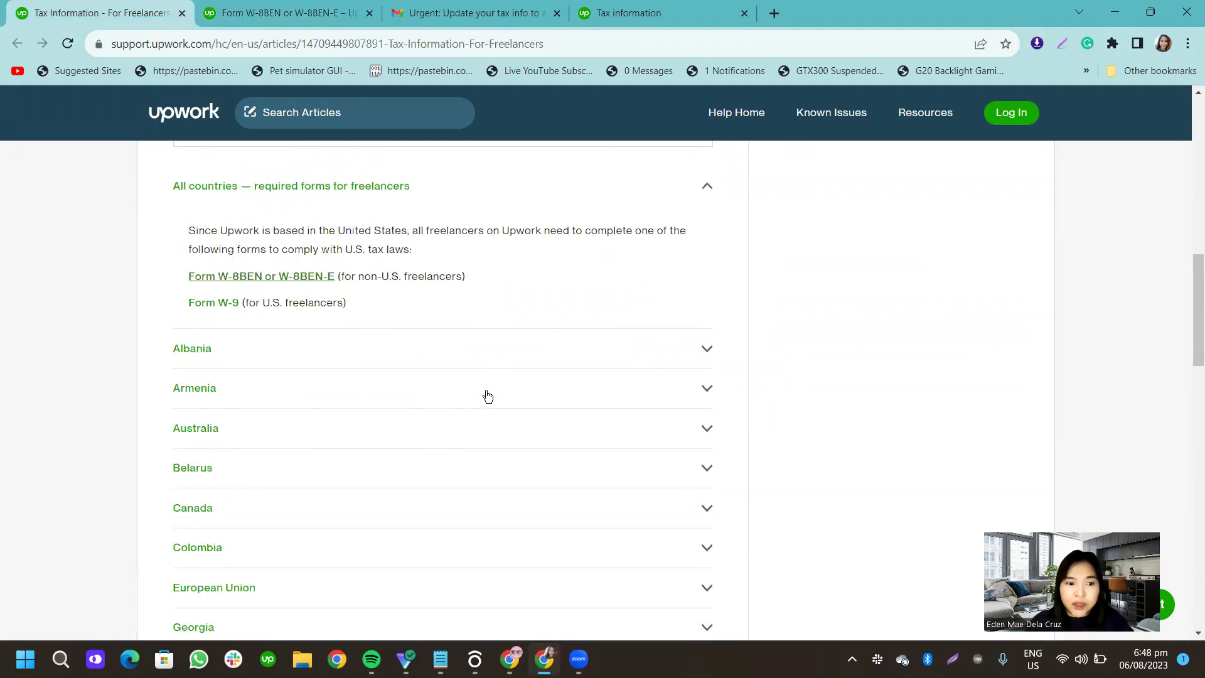
{"action": "scroll", "coordinate": [644, 416], "scroll_direction": "down", "scroll_amount": 1}
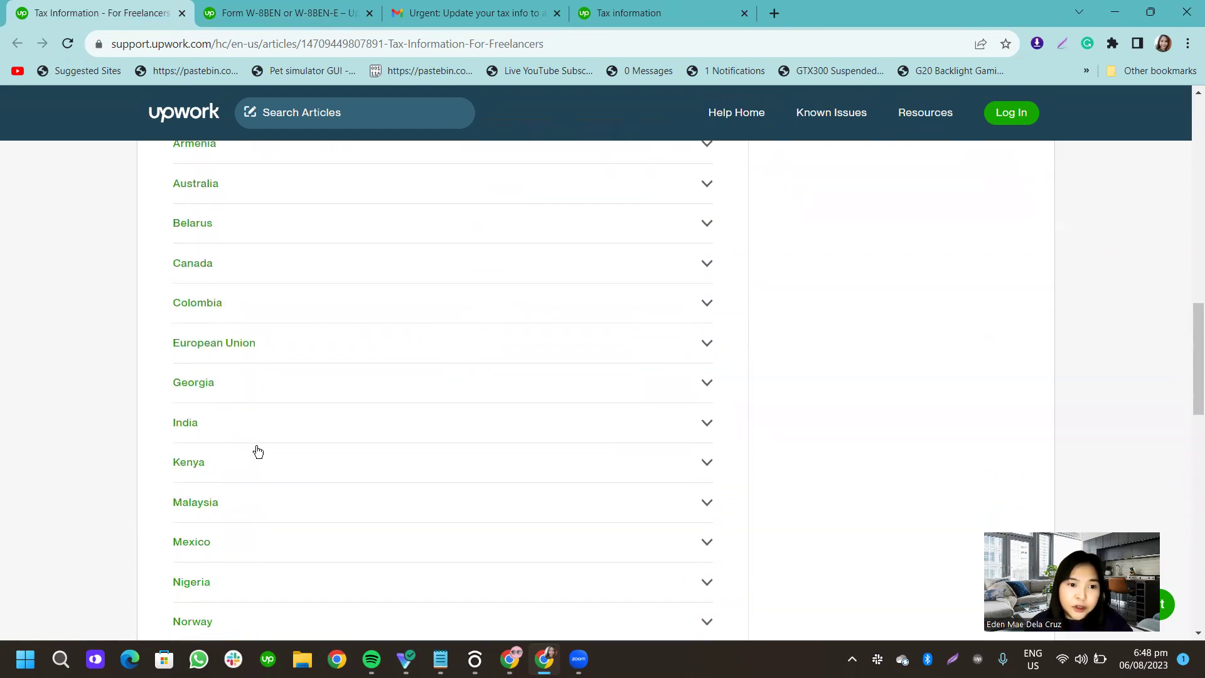
{"action": "left_click", "coordinate": [704, 423]}
{"action": "scroll", "coordinate": [779, 447], "scroll_direction": "down", "scroll_amount": 3}
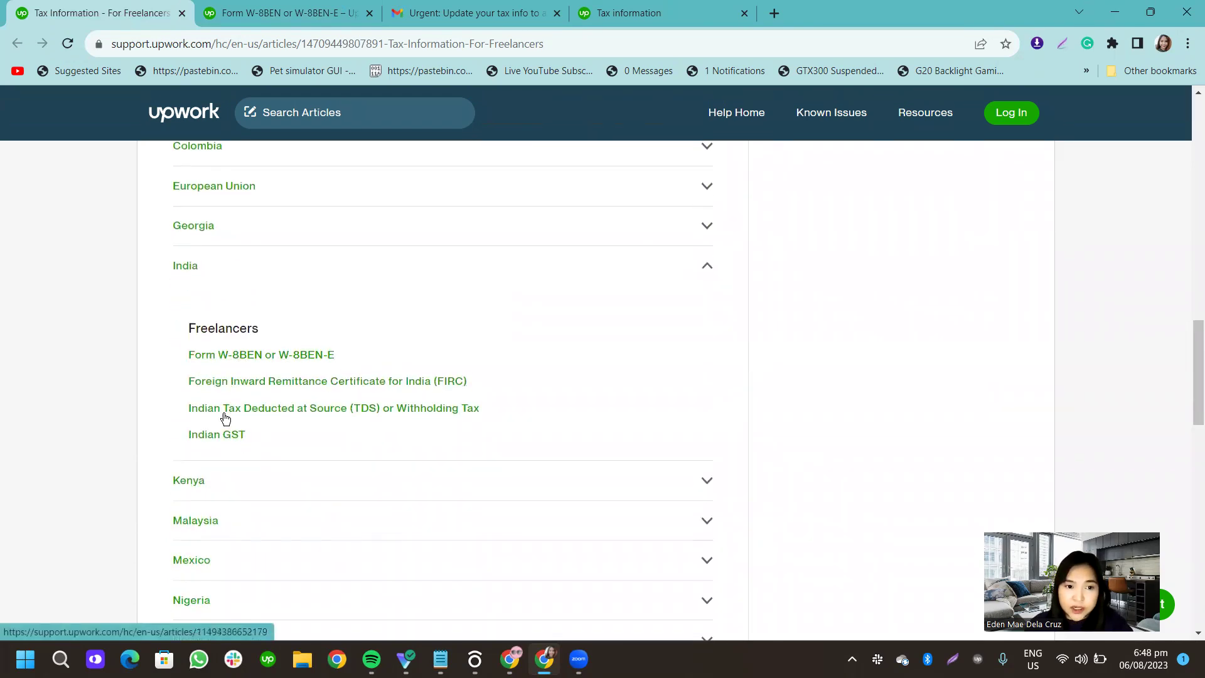
{"action": "scroll", "coordinate": [779, 452], "scroll_direction": "down", "scroll_amount": 1}
{"action": "left_click", "coordinate": [655, 416]}
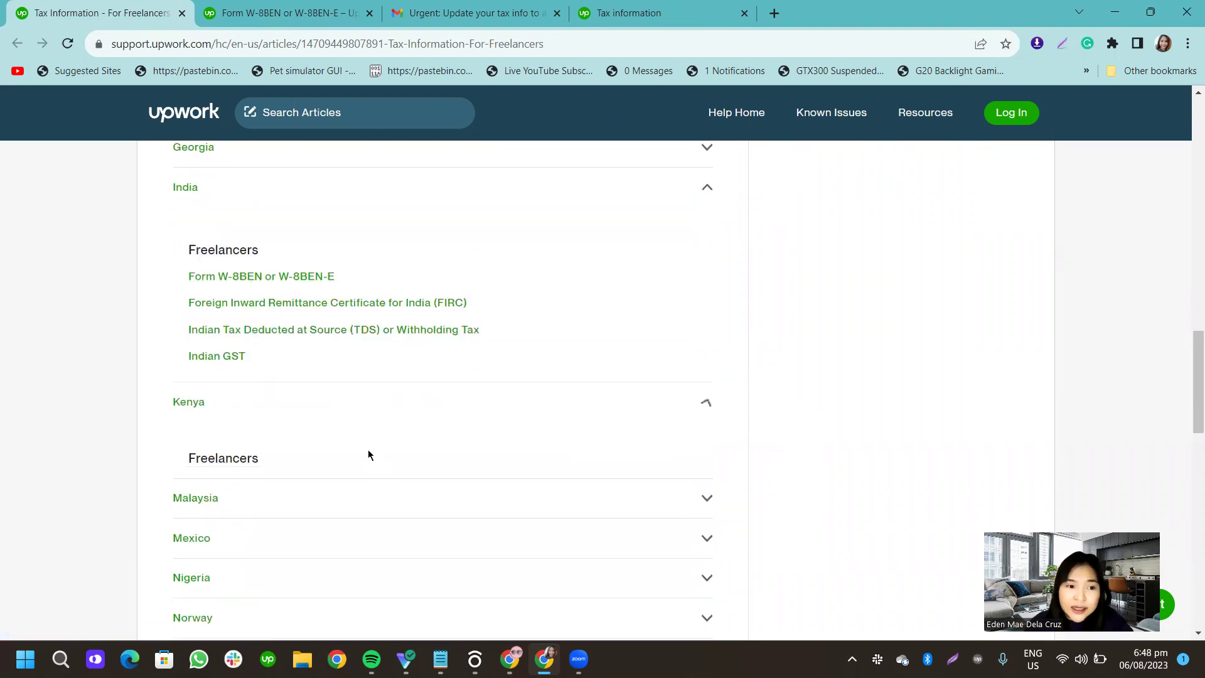
{"action": "scroll", "coordinate": [646, 460], "scroll_direction": "down", "scroll_amount": 1}
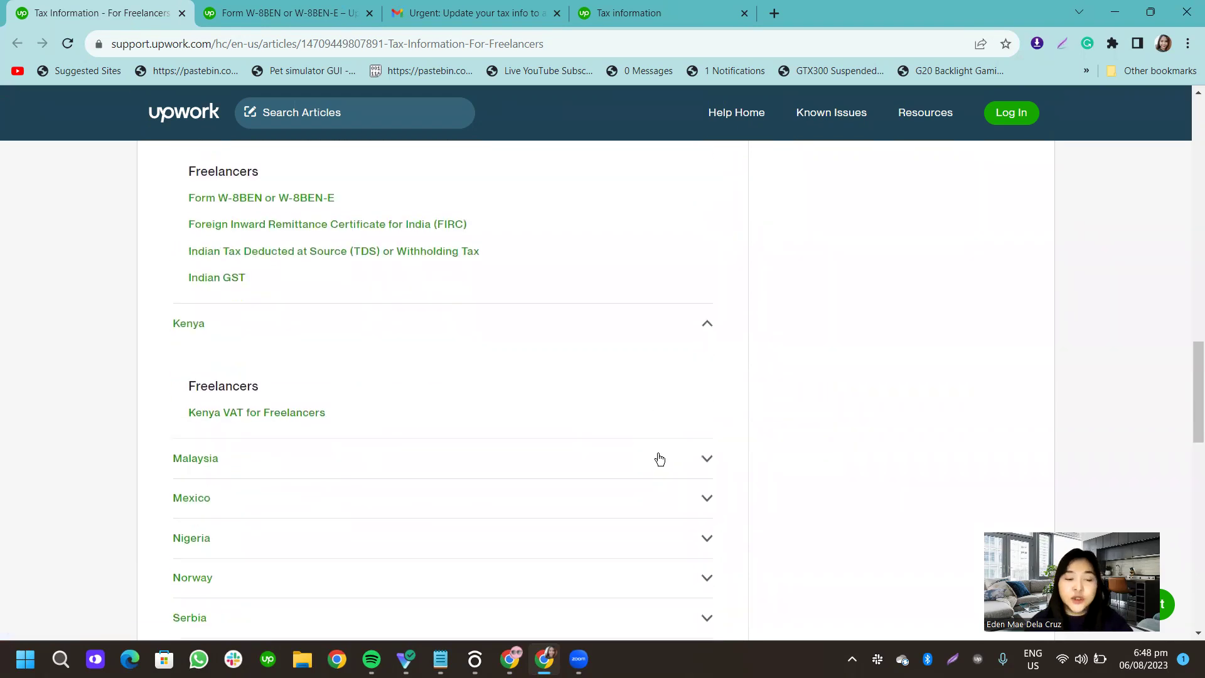
{"action": "scroll", "coordinate": [639, 461], "scroll_direction": "down", "scroll_amount": 4}
{"action": "scroll", "coordinate": [673, 484], "scroll_direction": "down", "scroll_amount": 2}
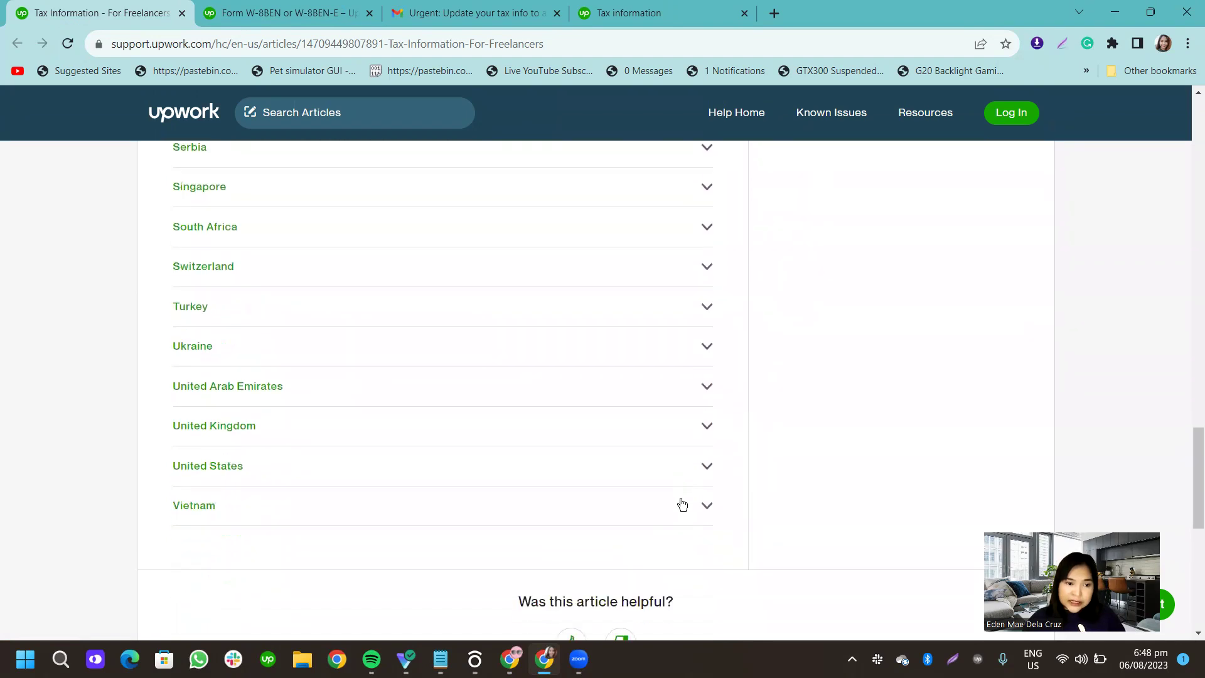
- Collapse the India and Kenya lists, return to the top and hide the related articles list
{"action": "left_click", "coordinate": [542, 51]}
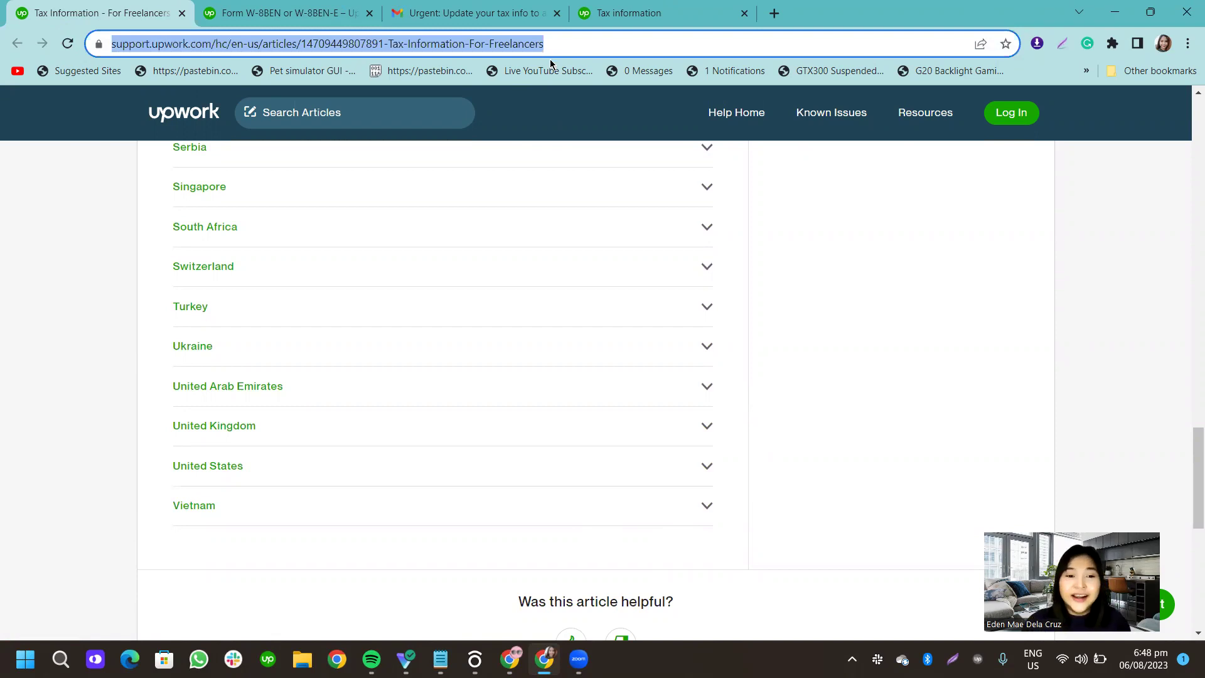
{"action": "left_click", "coordinate": [885, 244]}
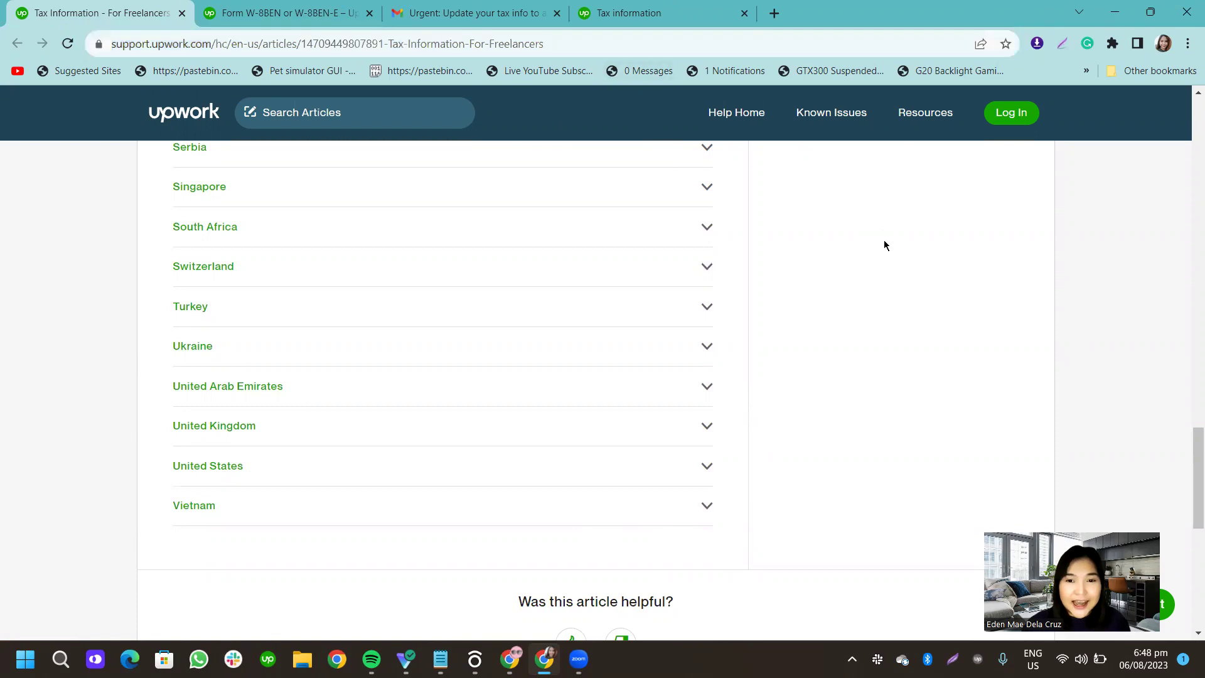
{"action": "scroll", "coordinate": [867, 320], "scroll_direction": "up", "scroll_amount": 11}
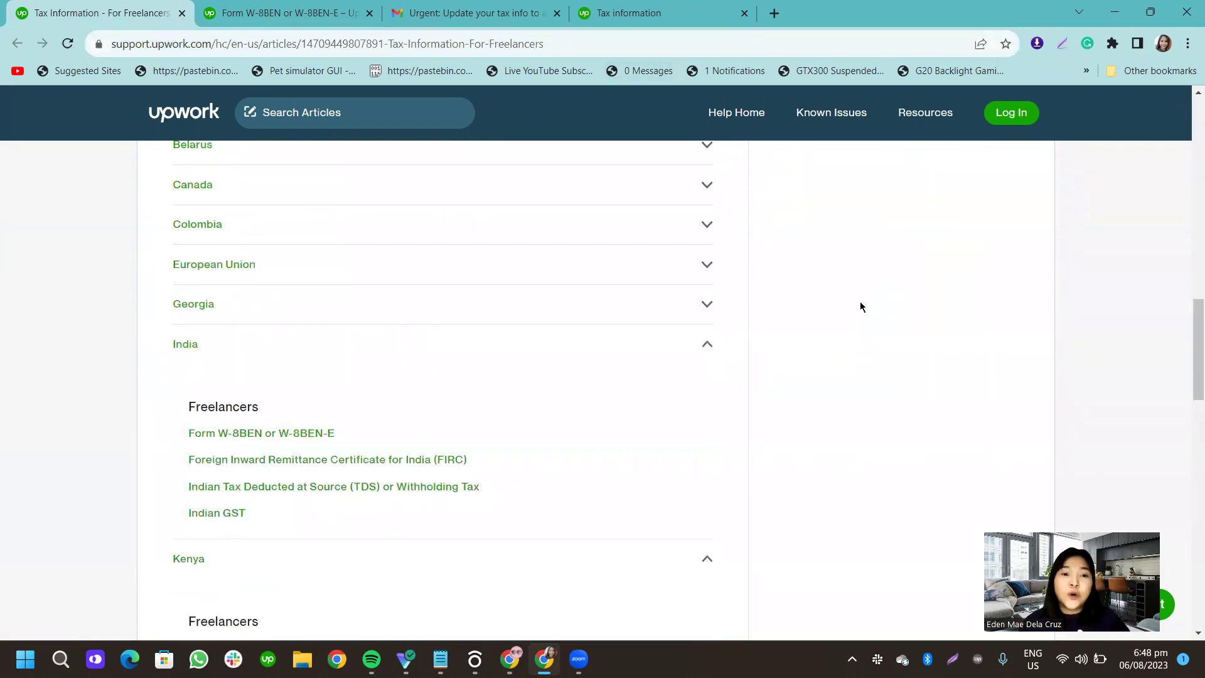
{"action": "left_click", "coordinate": [704, 346]}
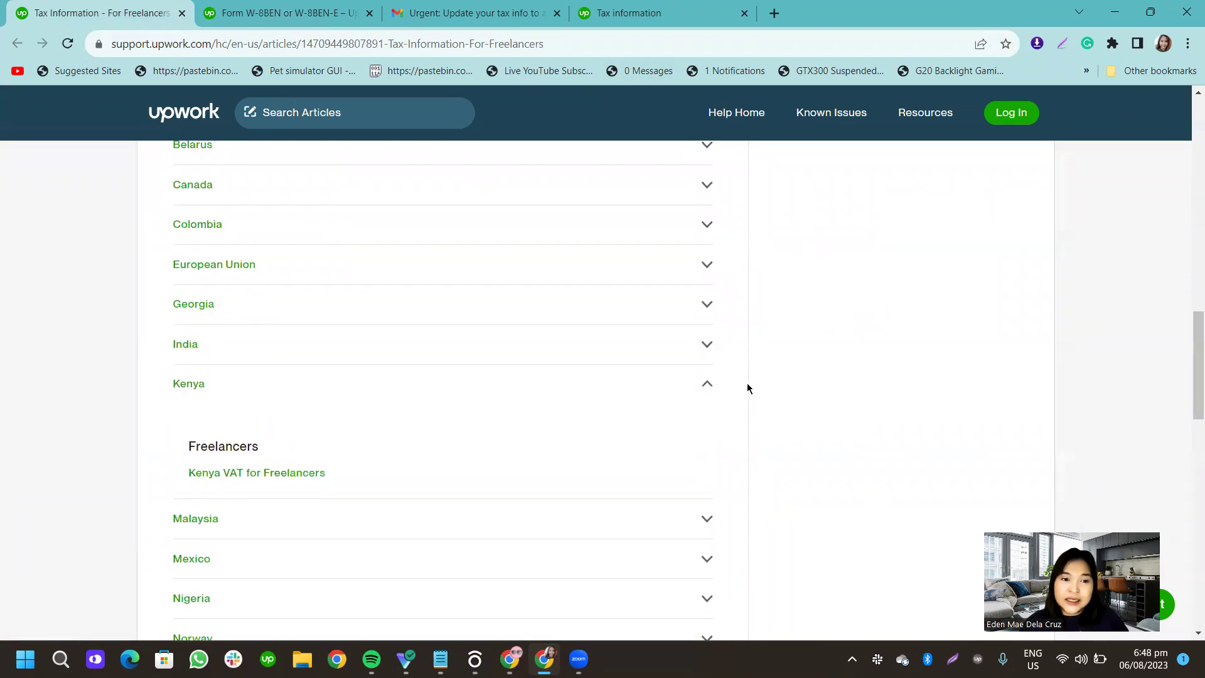
{"action": "left_click", "coordinate": [705, 384]}
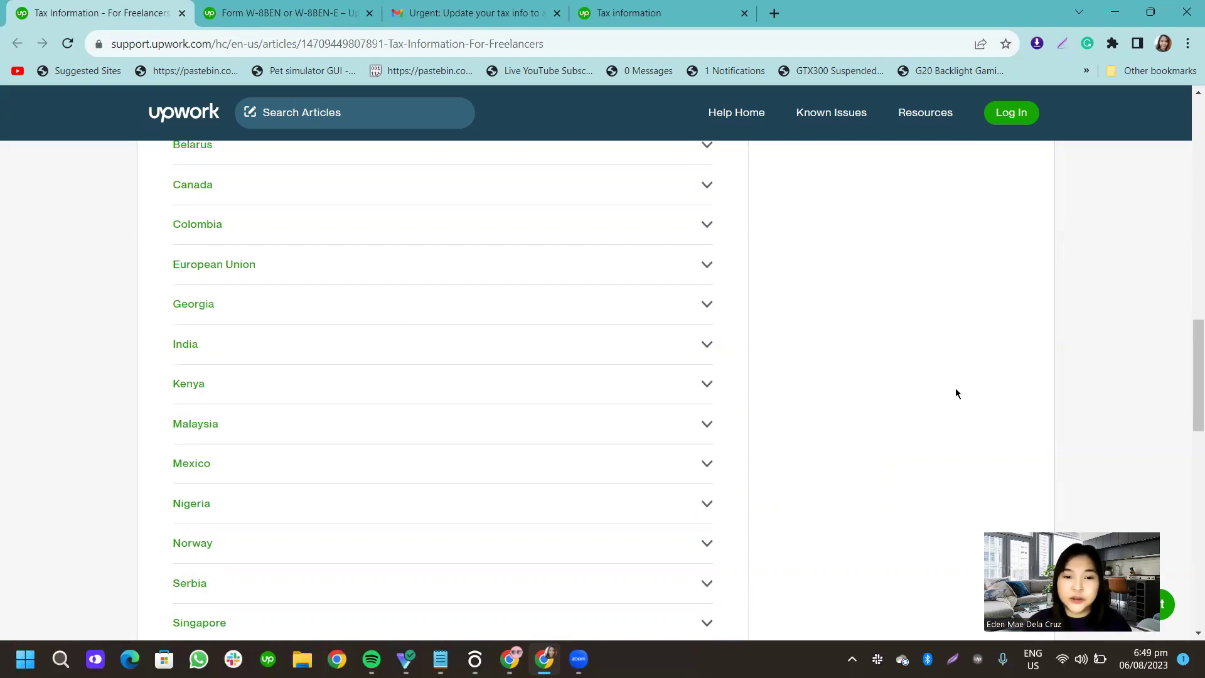
{"action": "scroll", "coordinate": [955, 394], "scroll_direction": "up", "scroll_amount": 3}
{"action": "scroll", "coordinate": [929, 408], "scroll_direction": "up", "scroll_amount": 9}
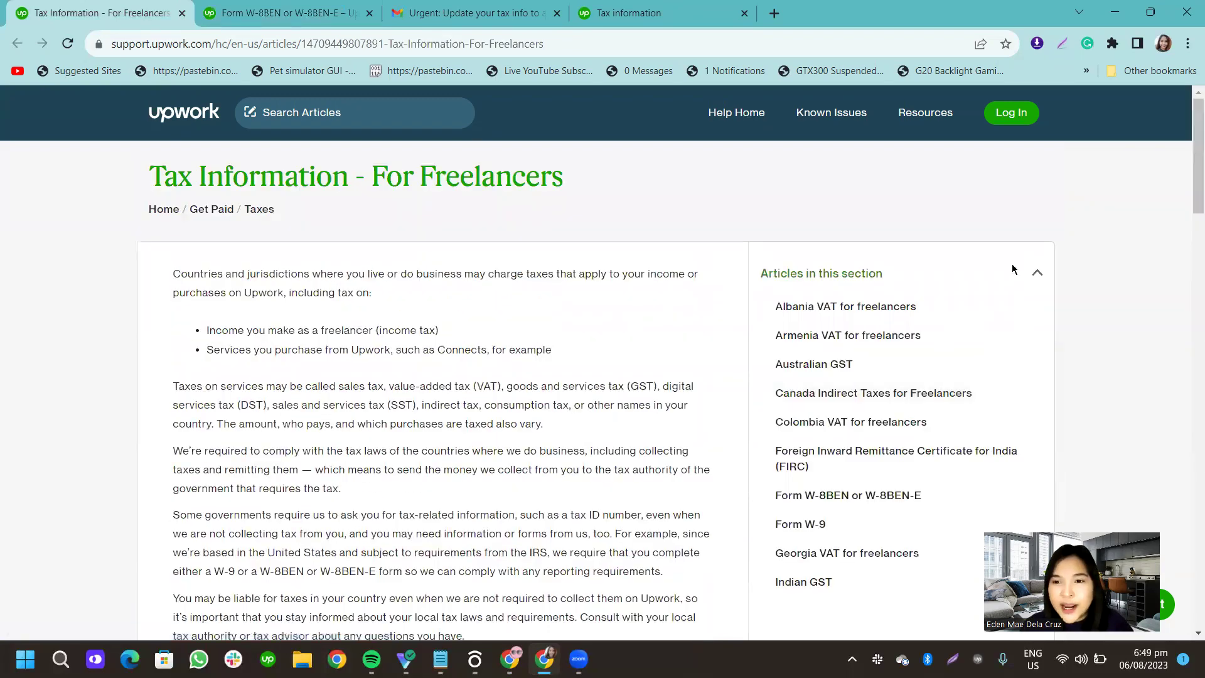
{"action": "left_click", "coordinate": [1036, 273]}
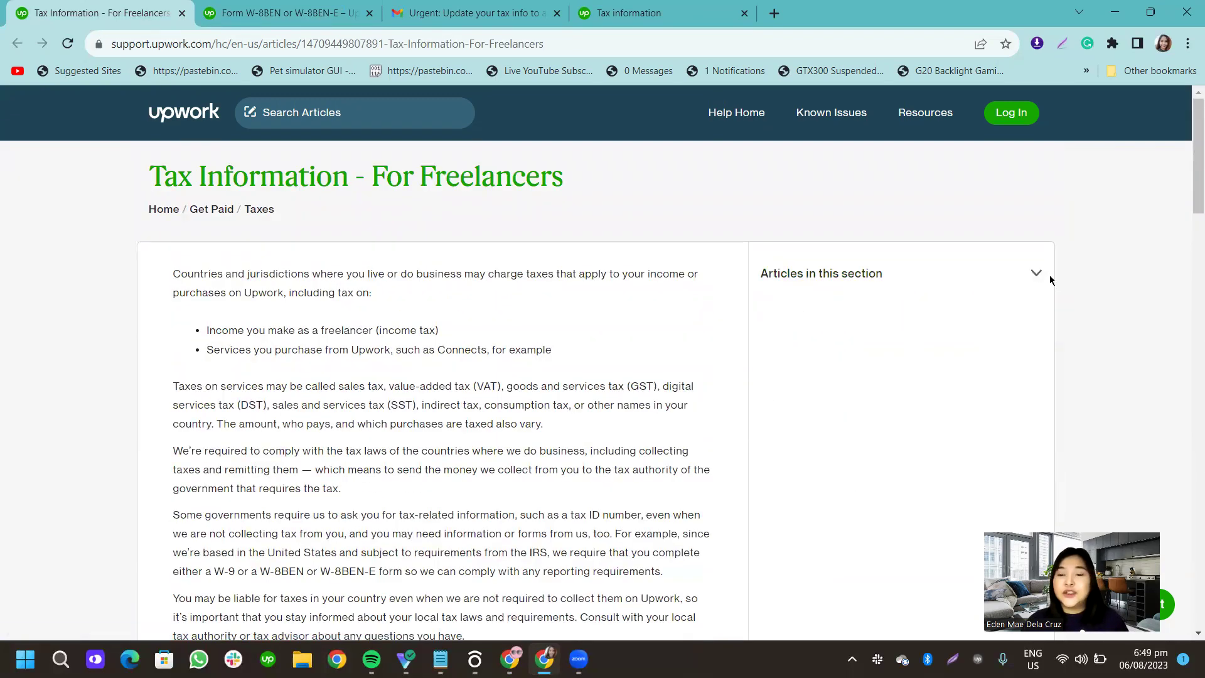
{"action": "left_click", "coordinate": [1039, 275]}
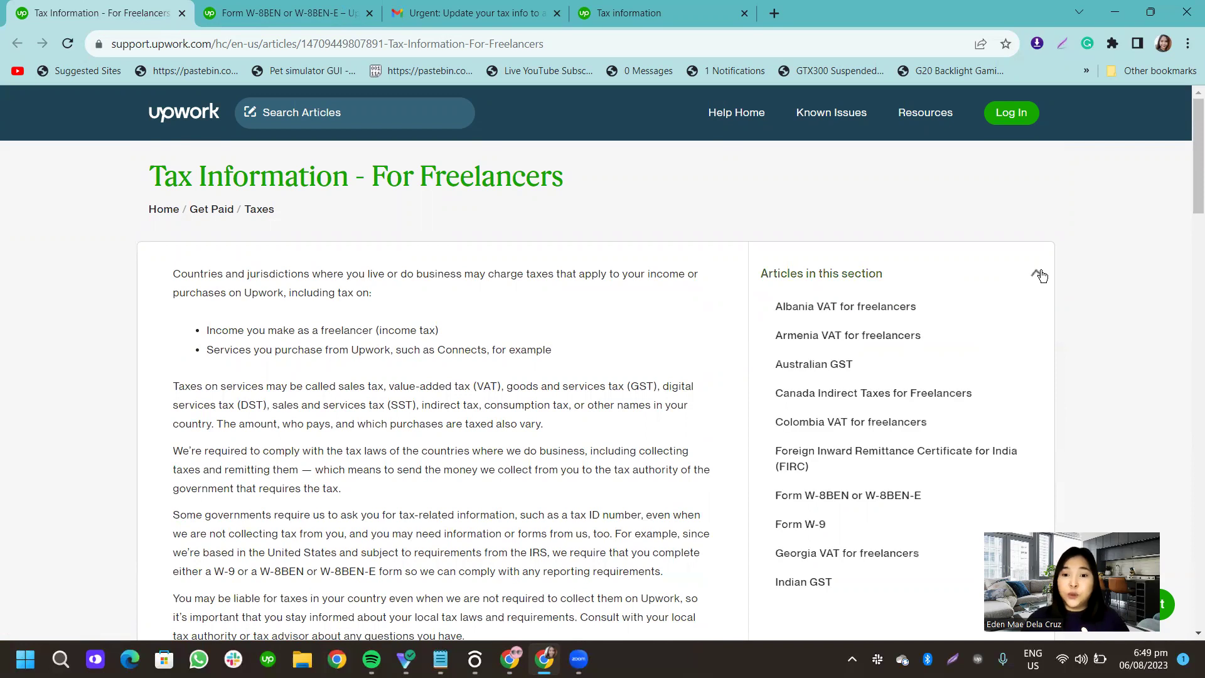